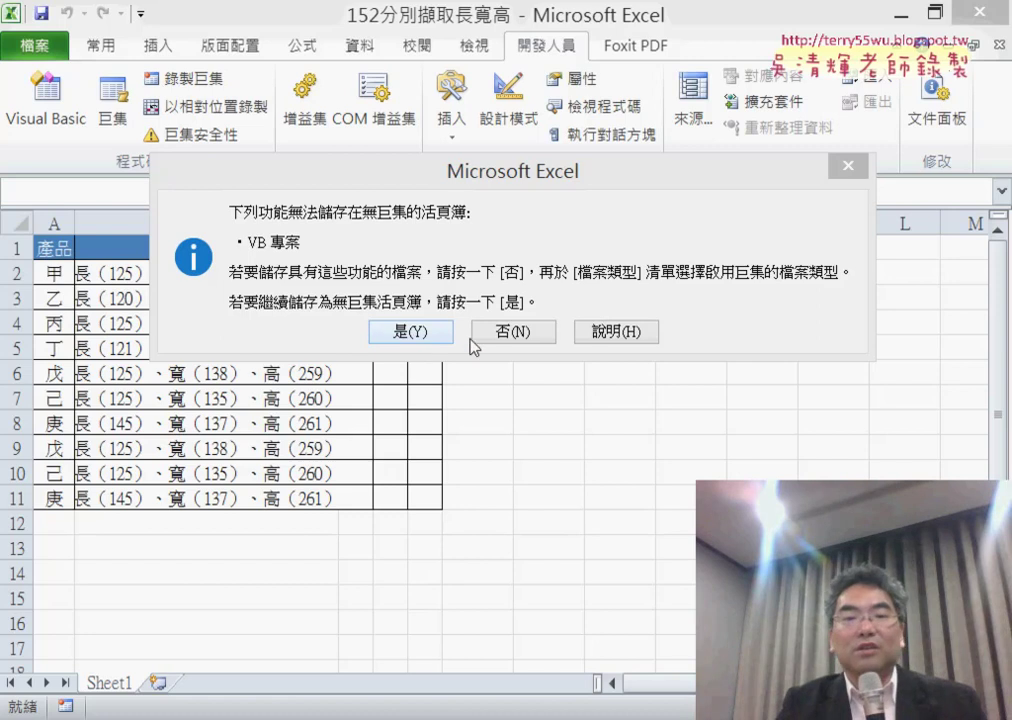
Decline the macro-free save and save 152分別擷取長寬高 as type Excel 啟用巨集的活頁簿
{"action": "left_click", "coordinate": [476, 332]}
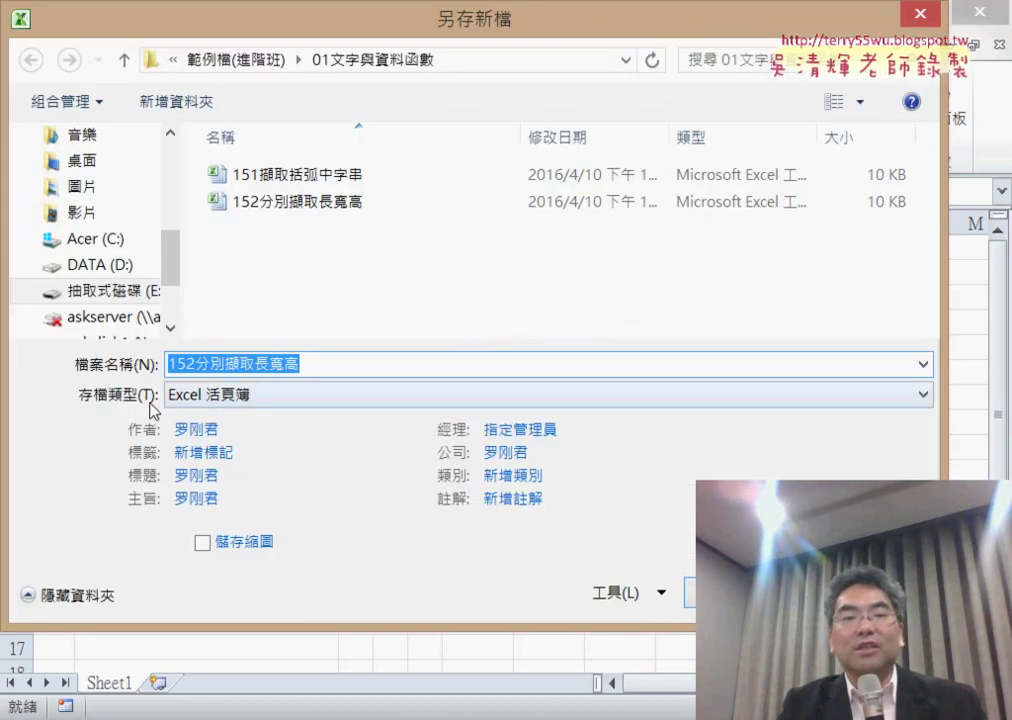
{"action": "left_click", "coordinate": [217, 396]}
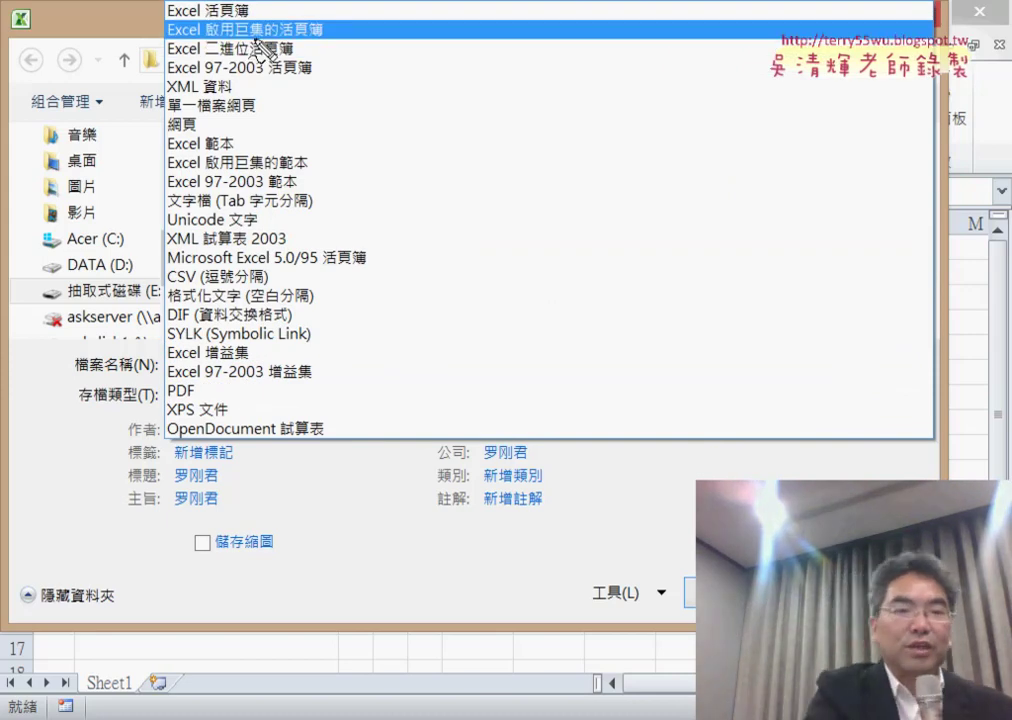
{"action": "left_click_drag", "start_coordinate": [246, 19], "coordinate": [168, 19]}
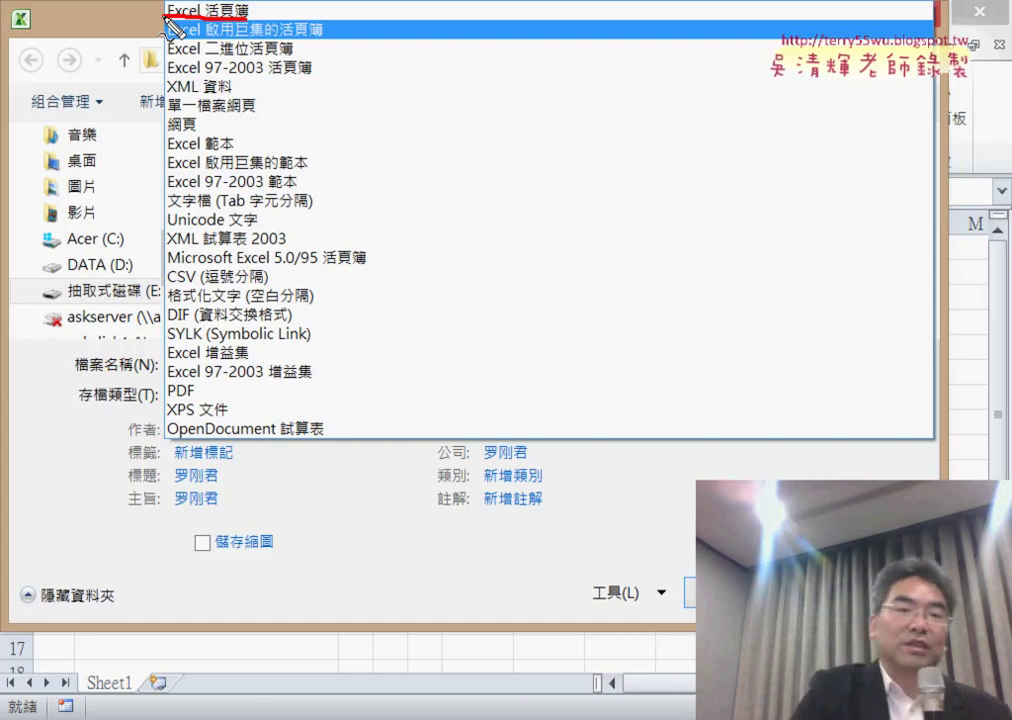
{"action": "left_click", "coordinate": [170, 12]}
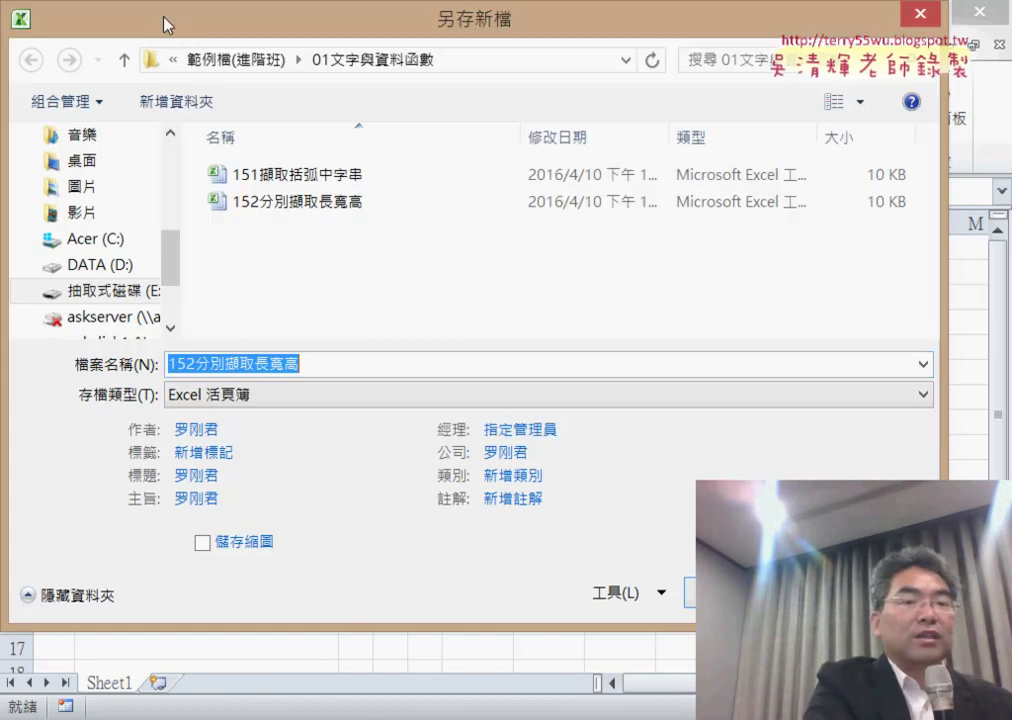
{"action": "left_click", "coordinate": [286, 401]}
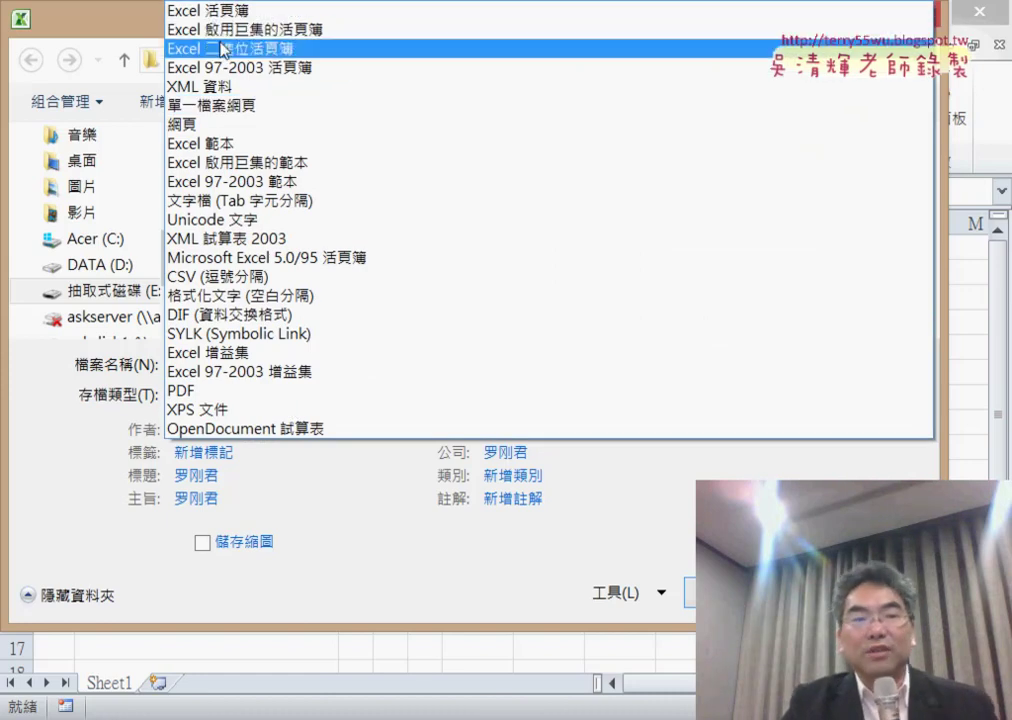
{"action": "left_click", "coordinate": [250, 30]}
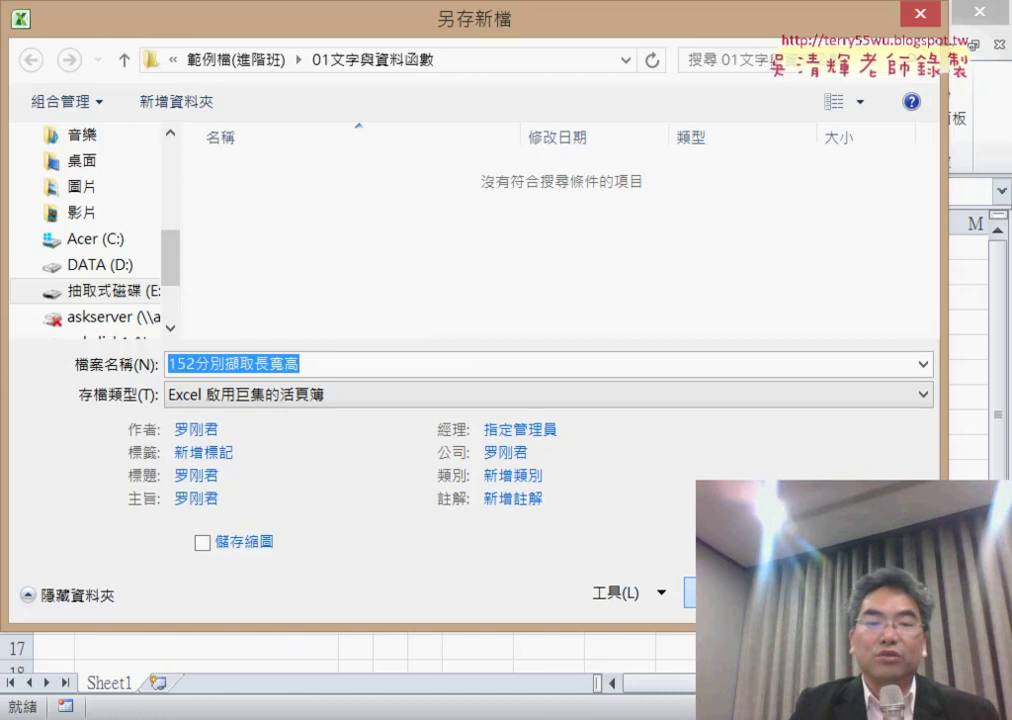
{"action": "key", "text": "Return"}
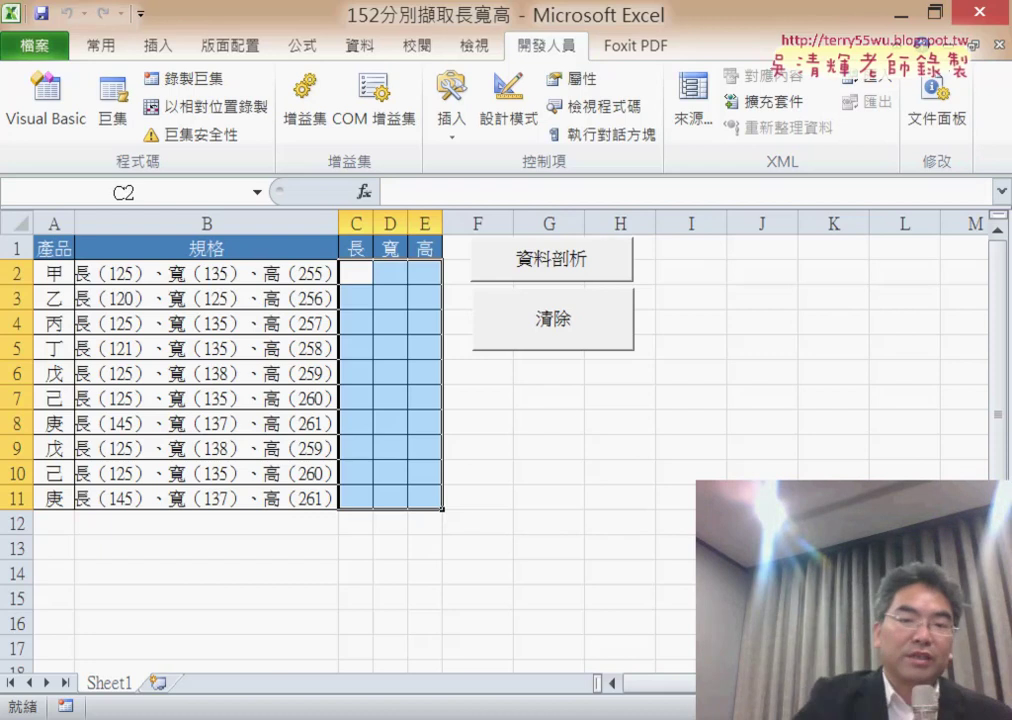
Sketch an annotation contrasting xlsx with xlsm, then clear the red marks
{"action": "left_click_drag", "start_coordinate": [558, 407], "coordinate": [537, 435]}
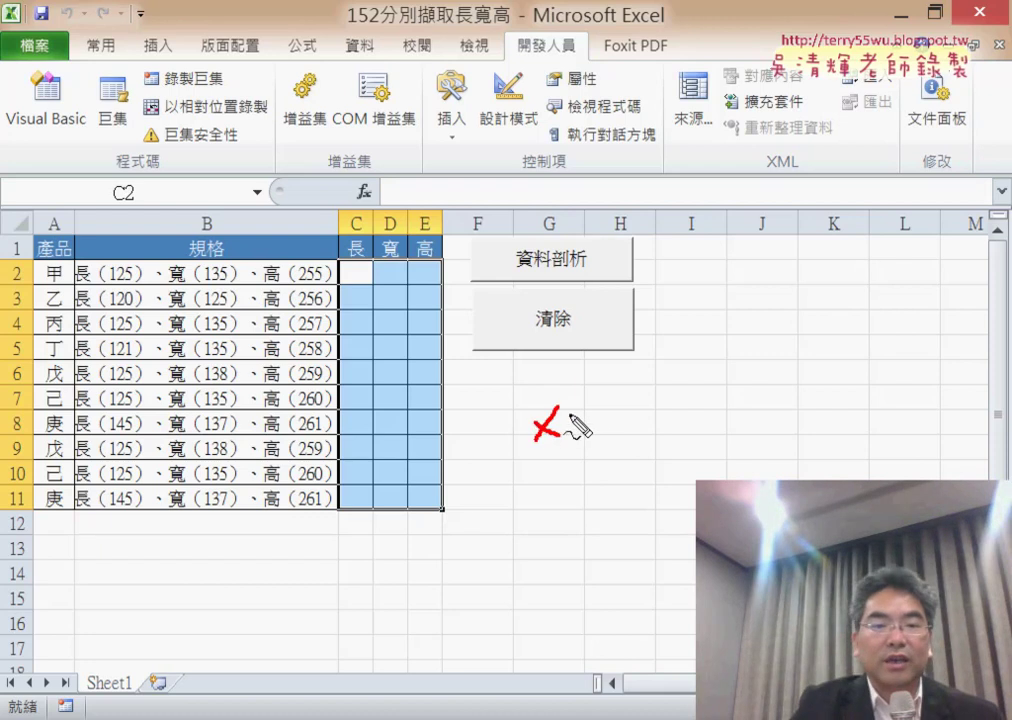
{"action": "left_click_drag", "start_coordinate": [587, 372], "coordinate": [591, 424]}
{"action": "left_click_drag", "start_coordinate": [676, 410], "coordinate": [665, 437]}
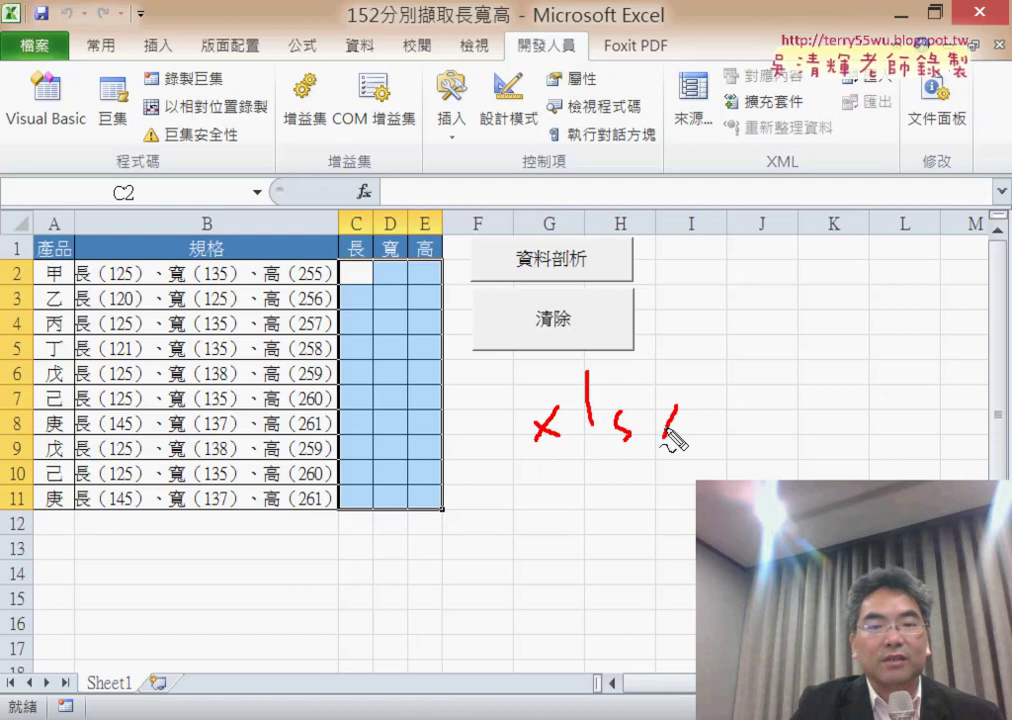
{"action": "left_click_drag", "start_coordinate": [580, 489], "coordinate": [564, 524]}
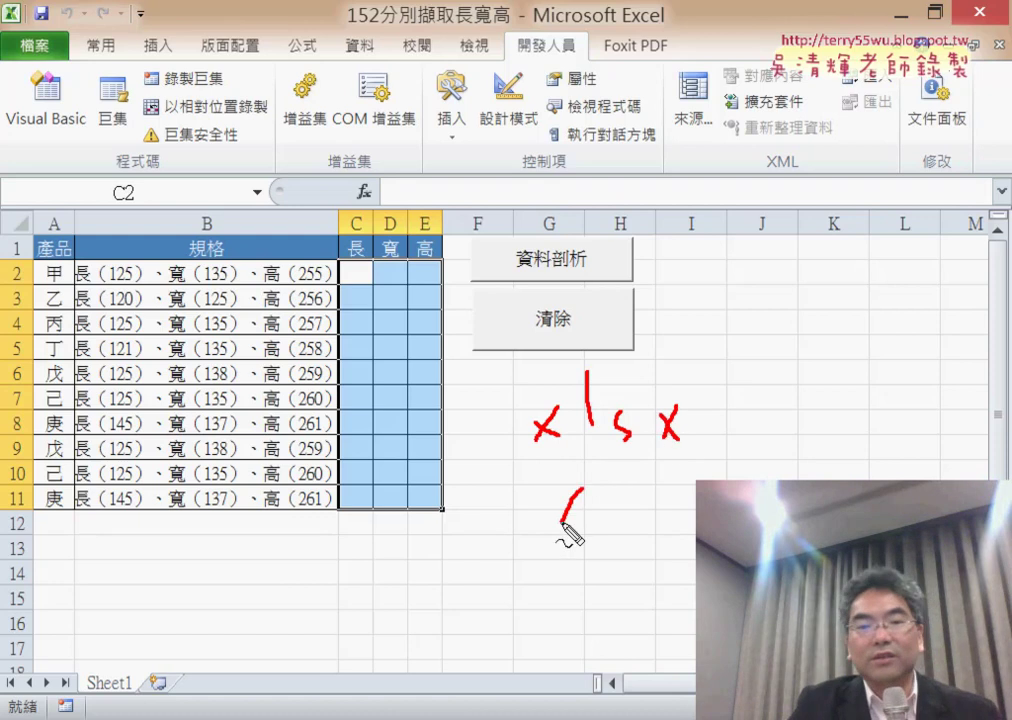
{"action": "left_click_drag", "start_coordinate": [605, 458], "coordinate": [605, 518]}
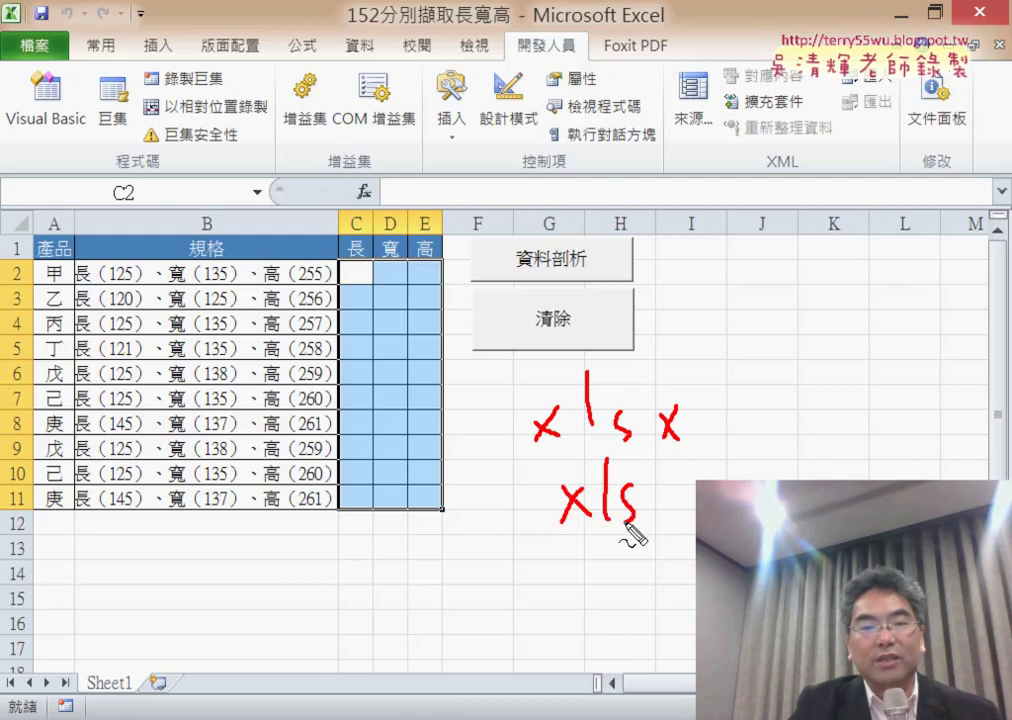
{"action": "left_click_drag", "start_coordinate": [655, 452], "coordinate": [700, 462]}
{"action": "left_click_drag", "start_coordinate": [664, 508], "coordinate": [680, 506]}
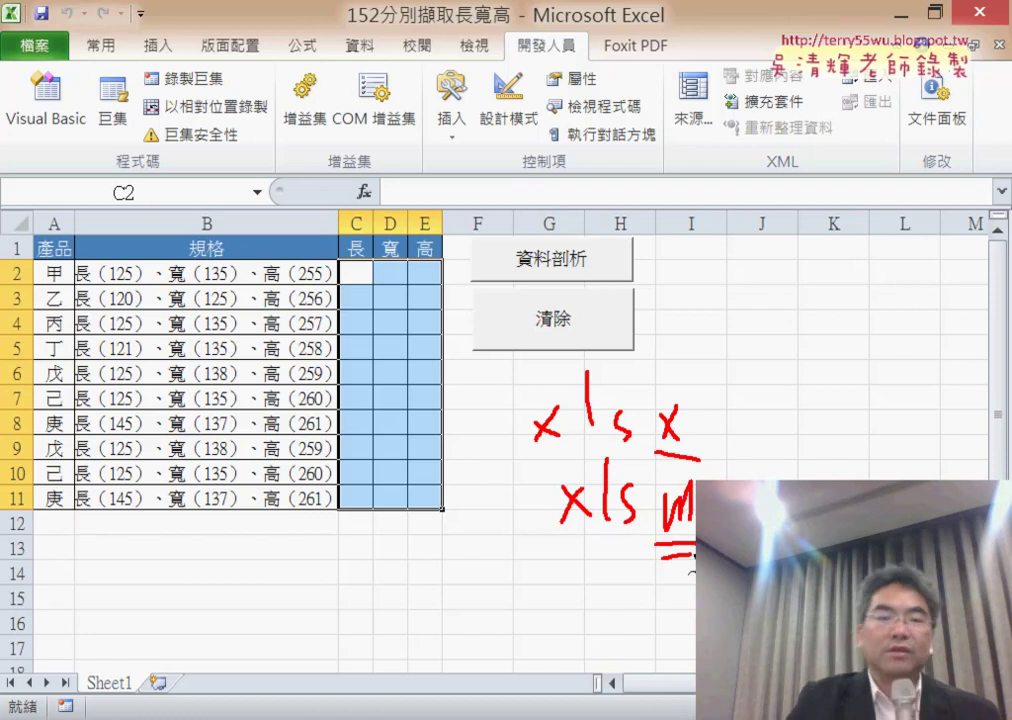
{"action": "key", "text": "Escape"}
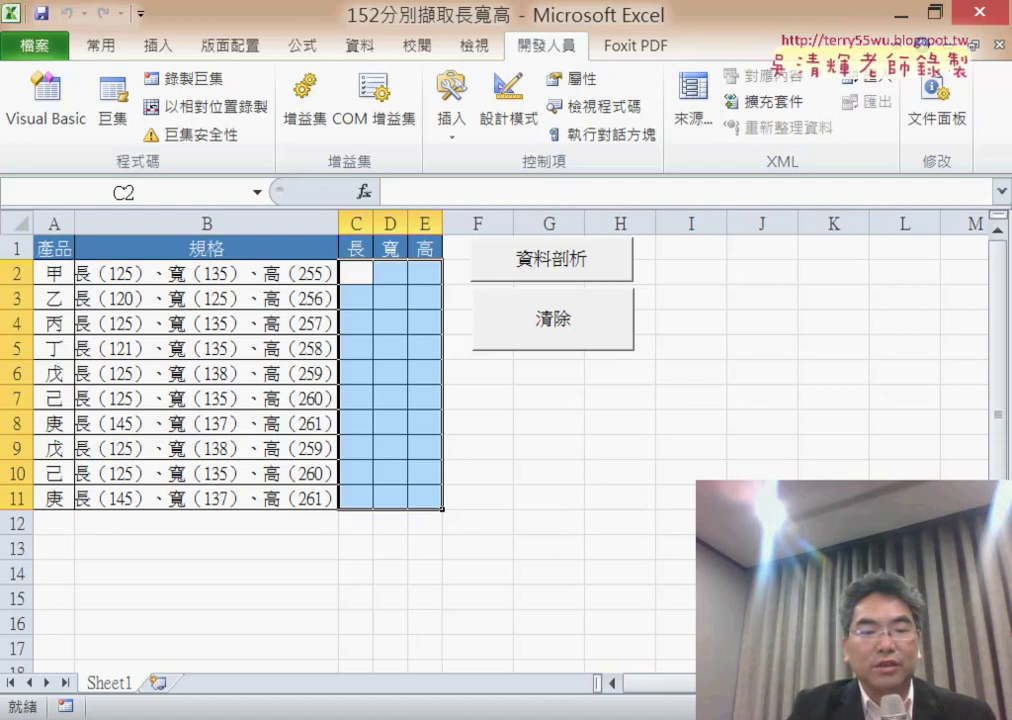
In File Explorer, go up to 範例檔(進階班) and open the 01文字與資料函數 folder
{"action": "left_click", "coordinate": [261, 620]}
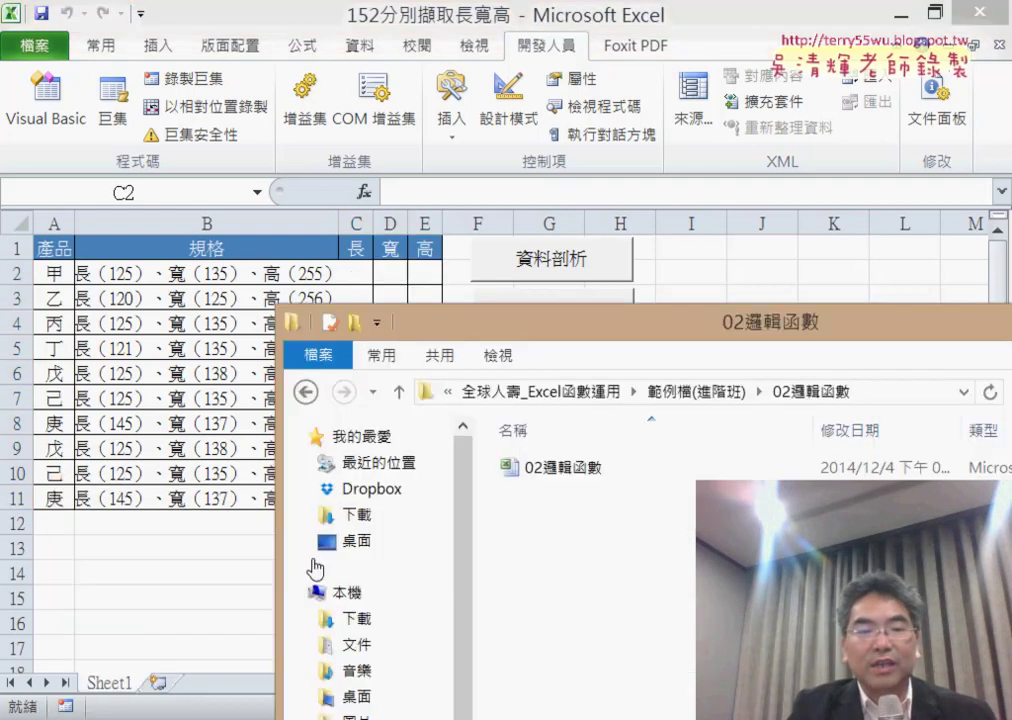
{"action": "left_click_drag", "start_coordinate": [559, 330], "coordinate": [294, 70]}
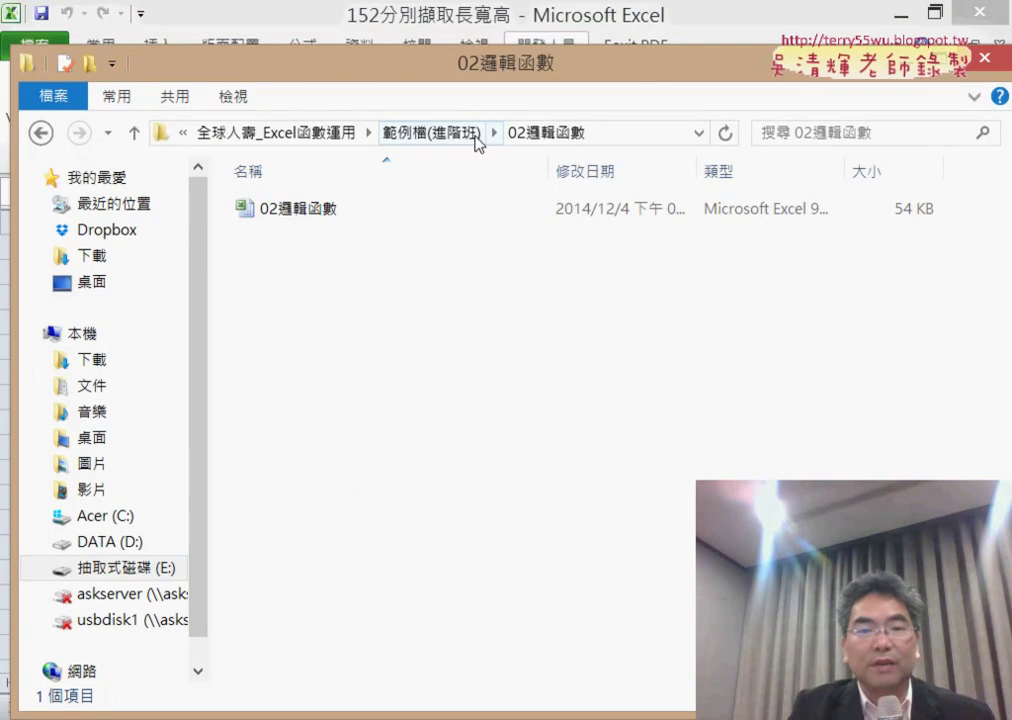
{"action": "left_click", "coordinate": [476, 137]}
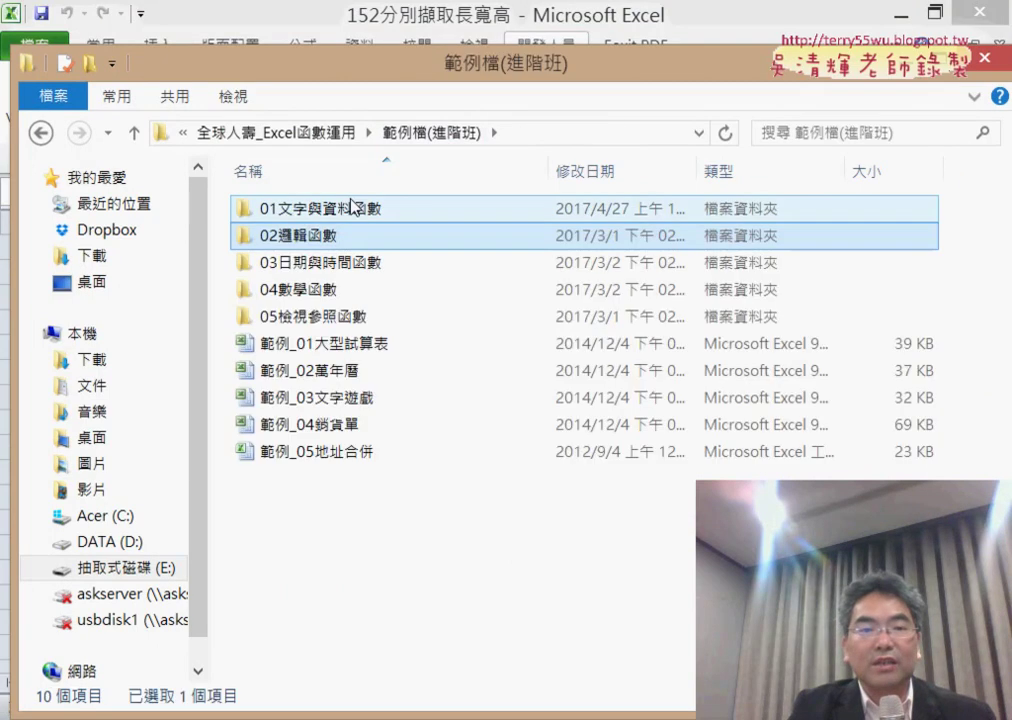
{"action": "double_click", "coordinate": [352, 207]}
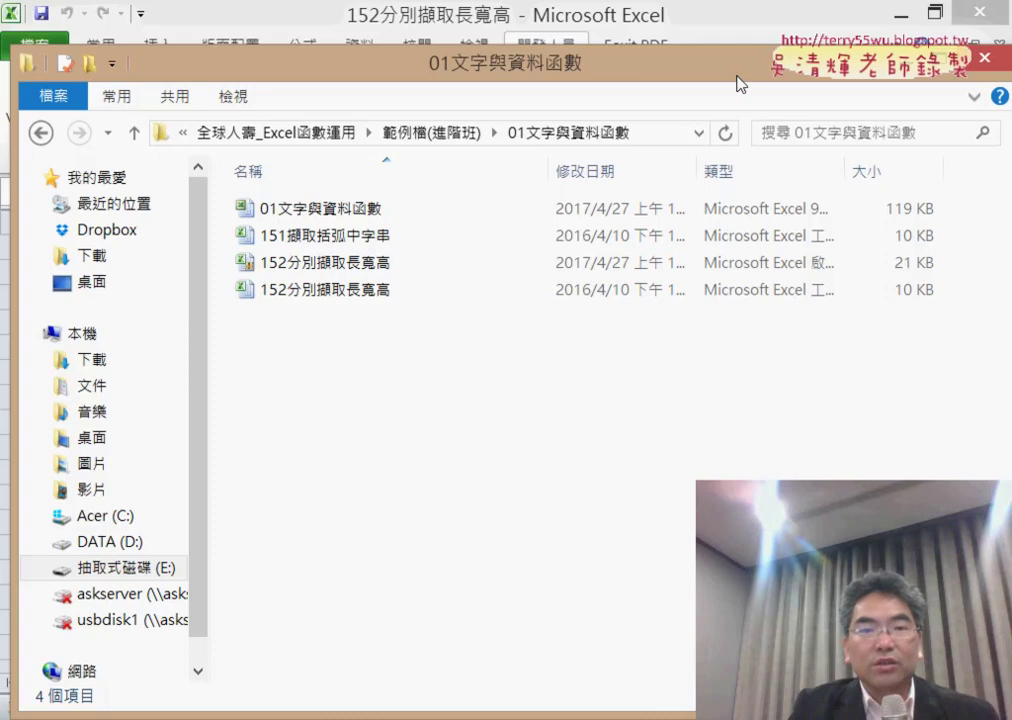
{"action": "left_click_drag", "start_coordinate": [737, 76], "coordinate": [701, 34]}
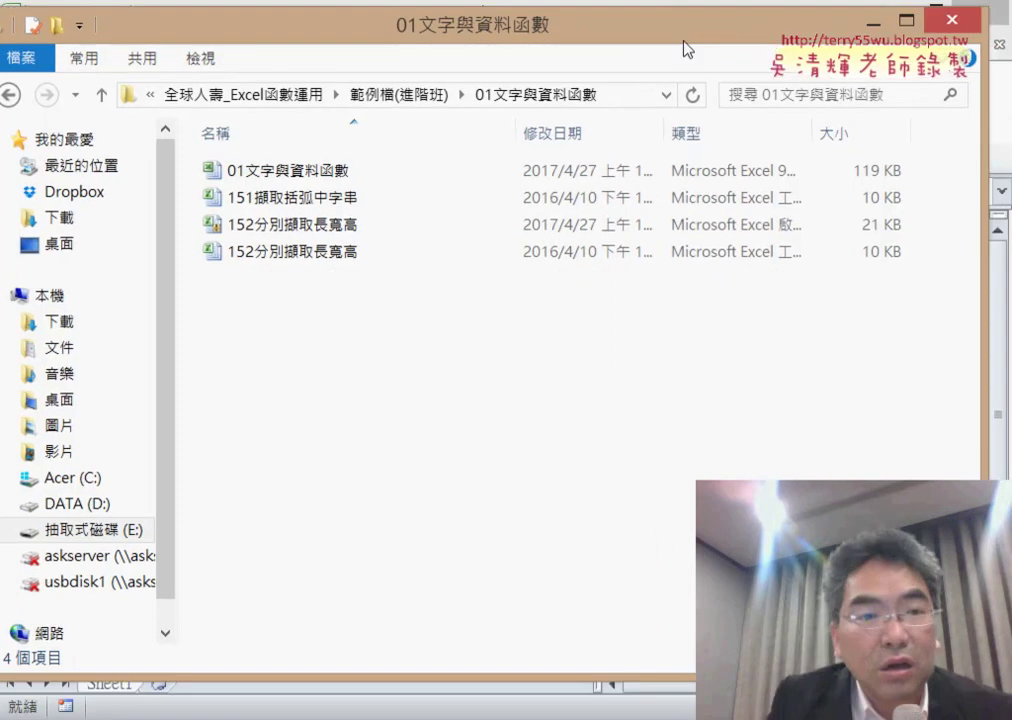
{"action": "left_click_drag", "start_coordinate": [250, 30], "coordinate": [384, 40]}
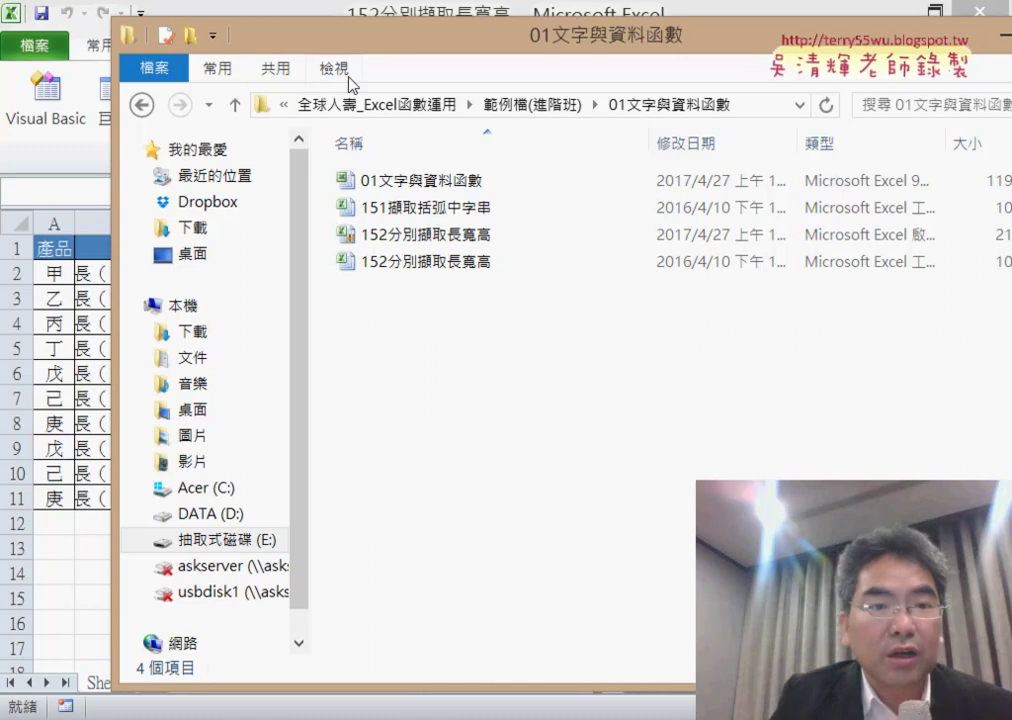
Show extra large icons, maximize the window, and circle the 152 file's macro badge
{"action": "left_click", "coordinate": [339, 78]}
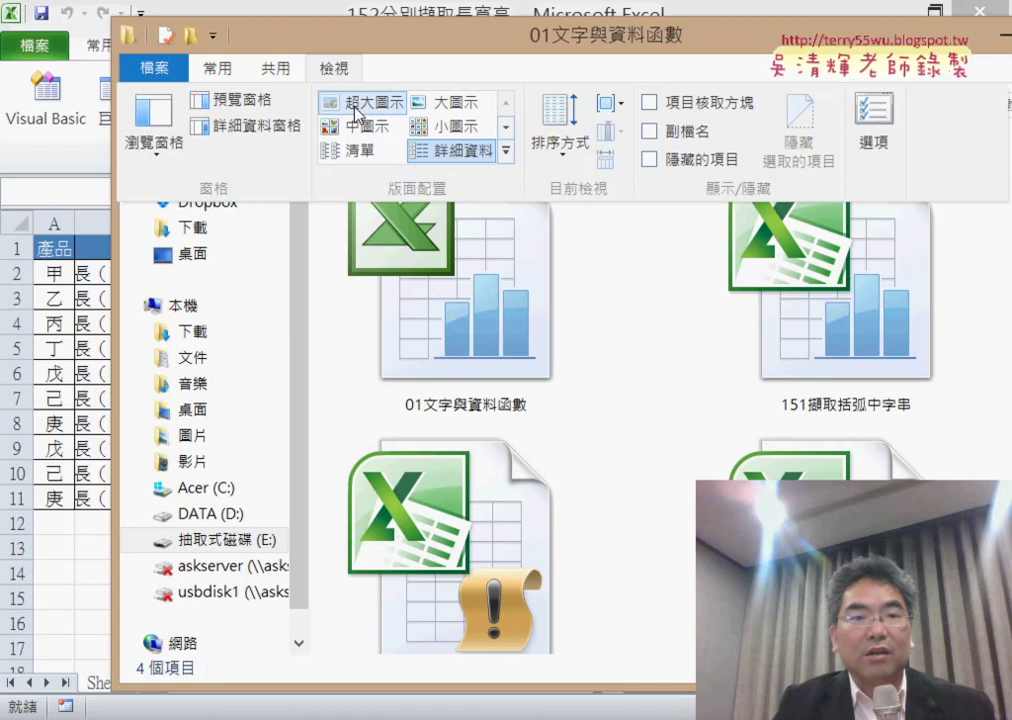
{"action": "left_click", "coordinate": [355, 110]}
{"action": "left_click_drag", "start_coordinate": [565, 43], "coordinate": [560, 42]}
{"action": "double_click", "coordinate": [560, 42]}
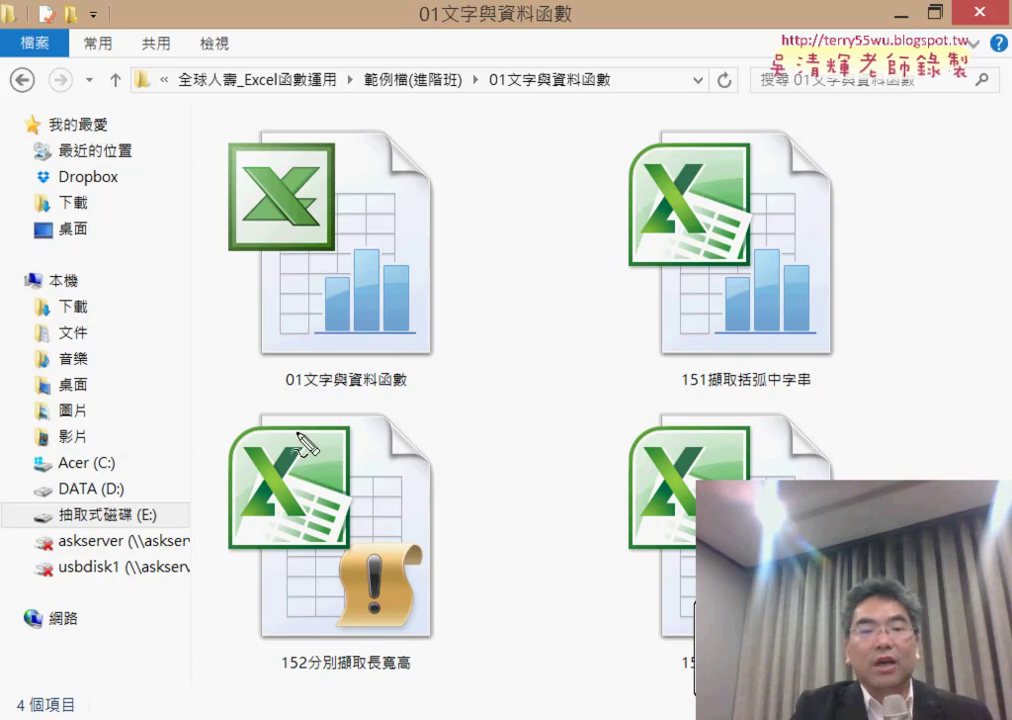
{"action": "mouse_move", "coordinate": [362, 648]}
{"action": "left_mouse_down"}
{"action": "mouse_move", "coordinate": [316, 614]}
{"action": "mouse_move", "coordinate": [418, 644]}
{"action": "left_mouse_up"}
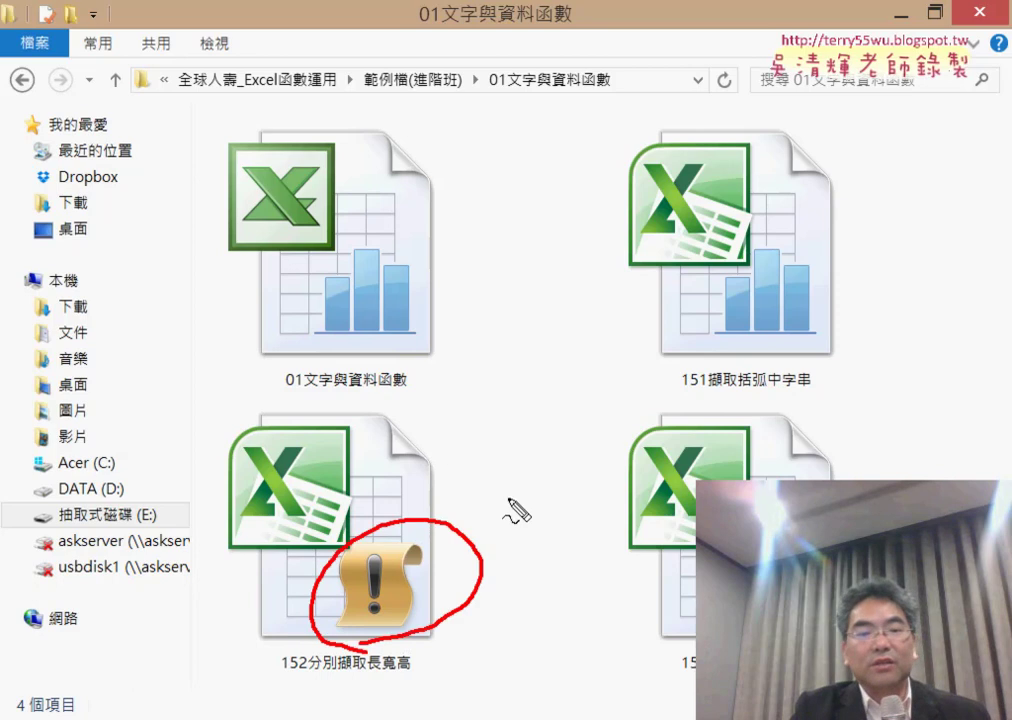
{"action": "mouse_move", "coordinate": [543, 443]}
{"action": "left_mouse_down"}
{"action": "mouse_move", "coordinate": [468, 517]}
{"action": "mouse_move", "coordinate": [517, 527]}
{"action": "left_mouse_up"}
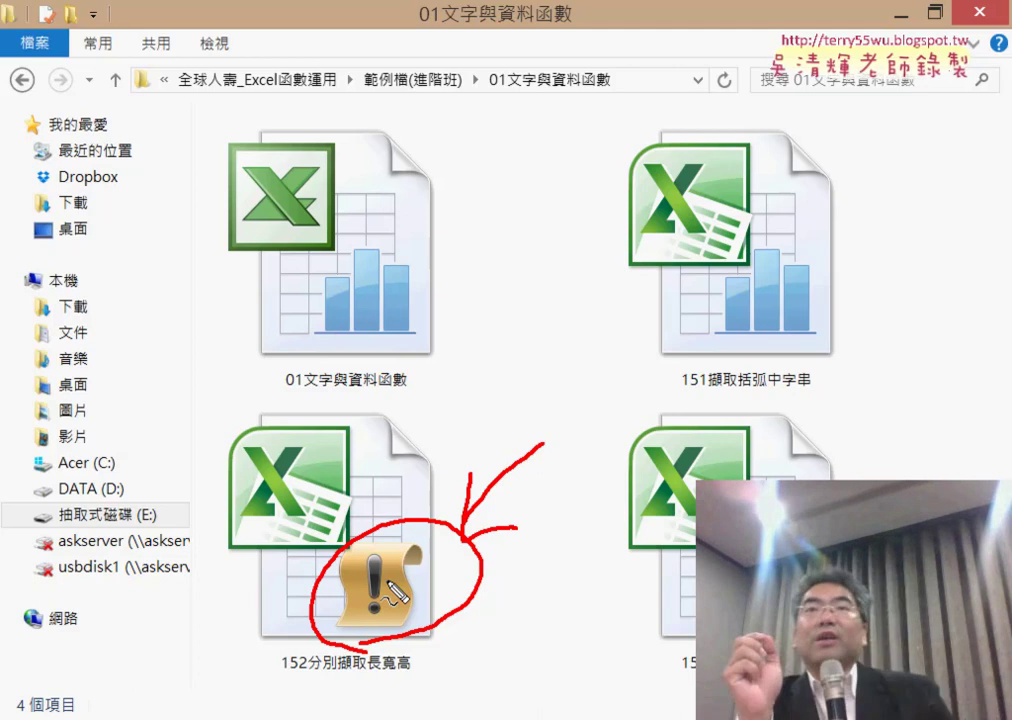
{"action": "key", "text": "Escape"}
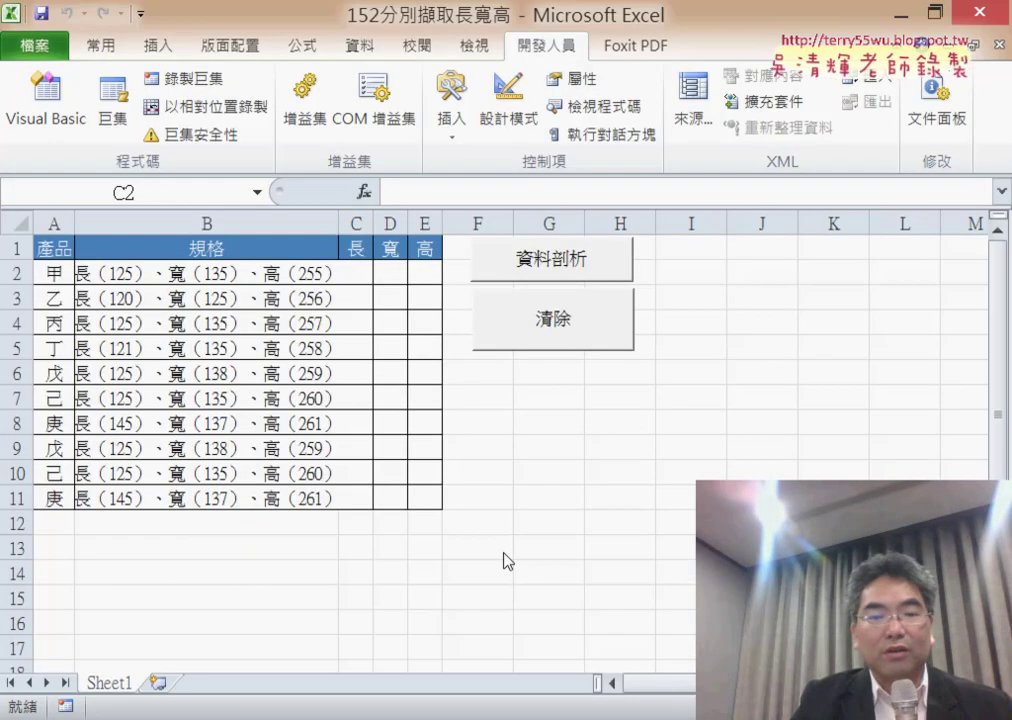
Close 151擷取括弧中字串, choosing 儲存 and declining the macro-free save
{"action": "left_click", "coordinate": [506, 557]}
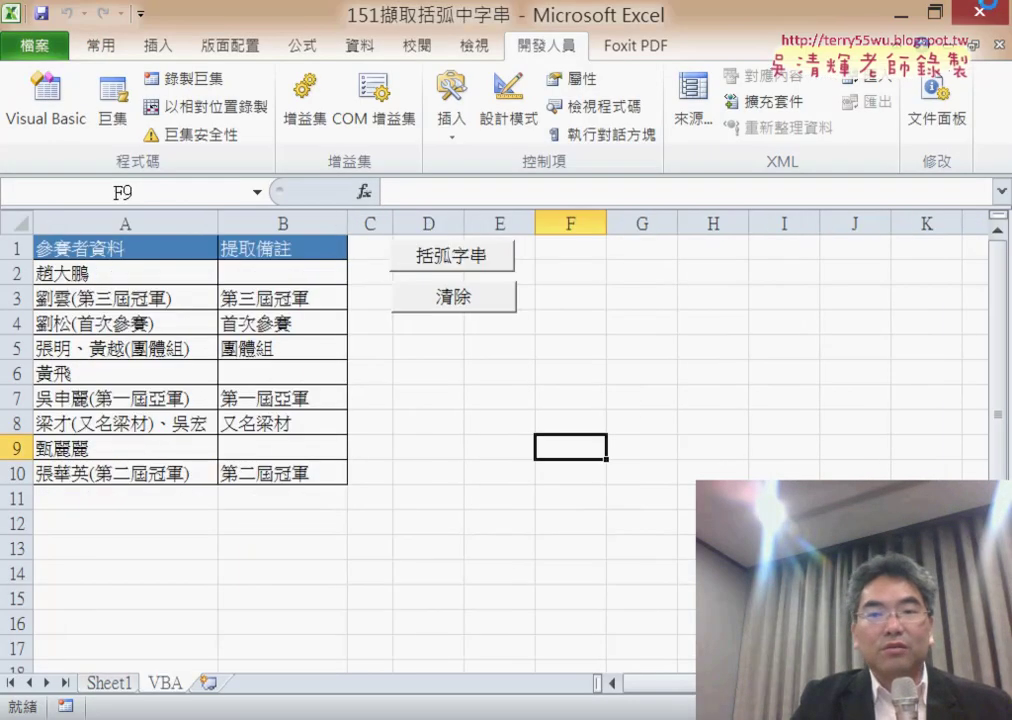
{"action": "left_click", "coordinate": [993, 12]}
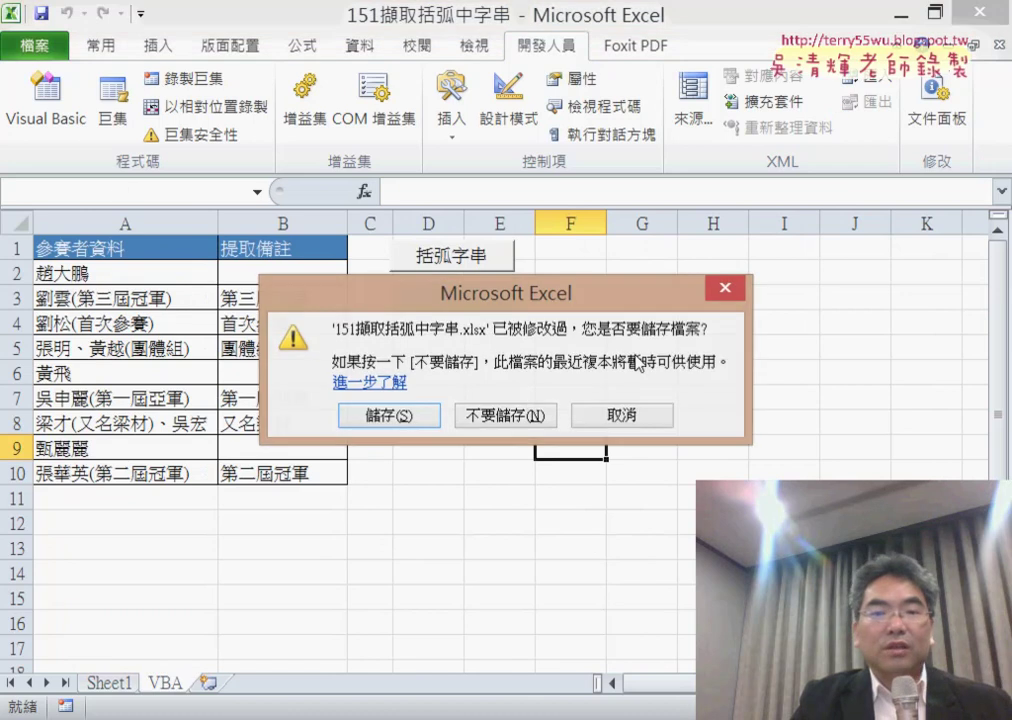
{"action": "left_click", "coordinate": [404, 426]}
{"action": "left_click", "coordinate": [513, 466]}
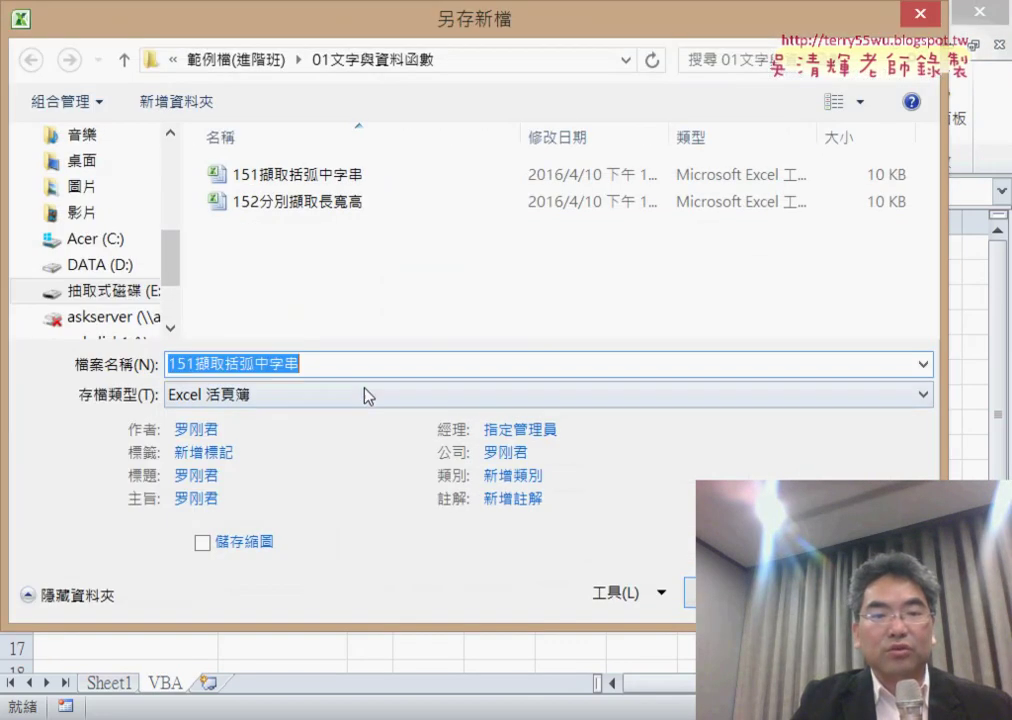
{"action": "left_click", "coordinate": [364, 393]}
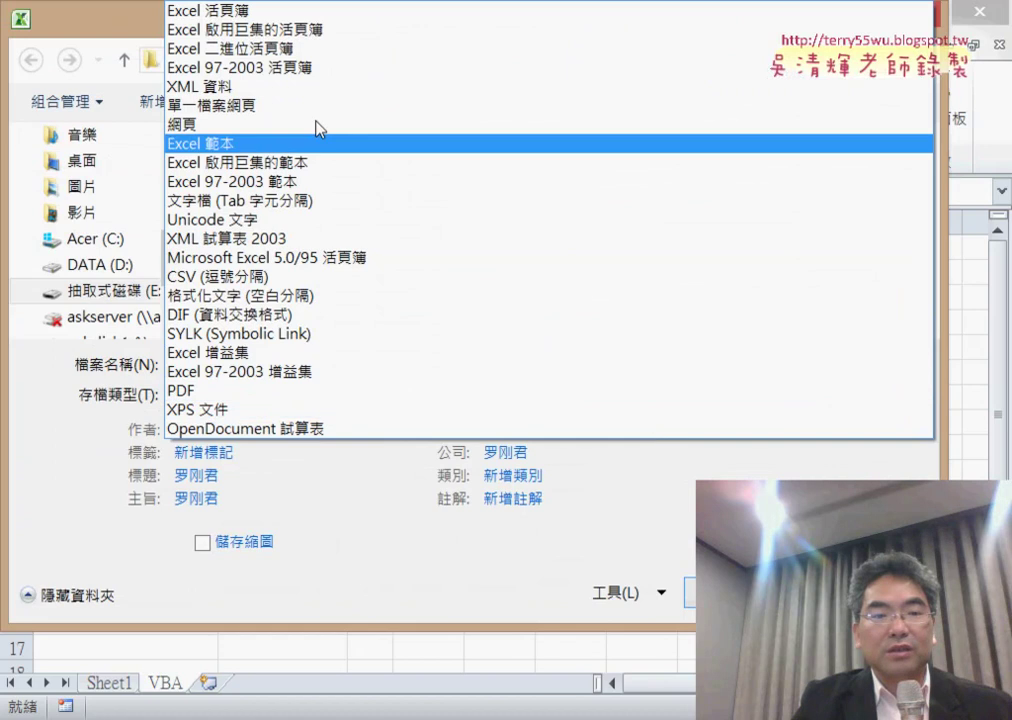
Save as Excel 啟用巨集的活頁簿 and reopen the 152分別擷取長寬高 workbook
{"action": "left_click", "coordinate": [330, 29]}
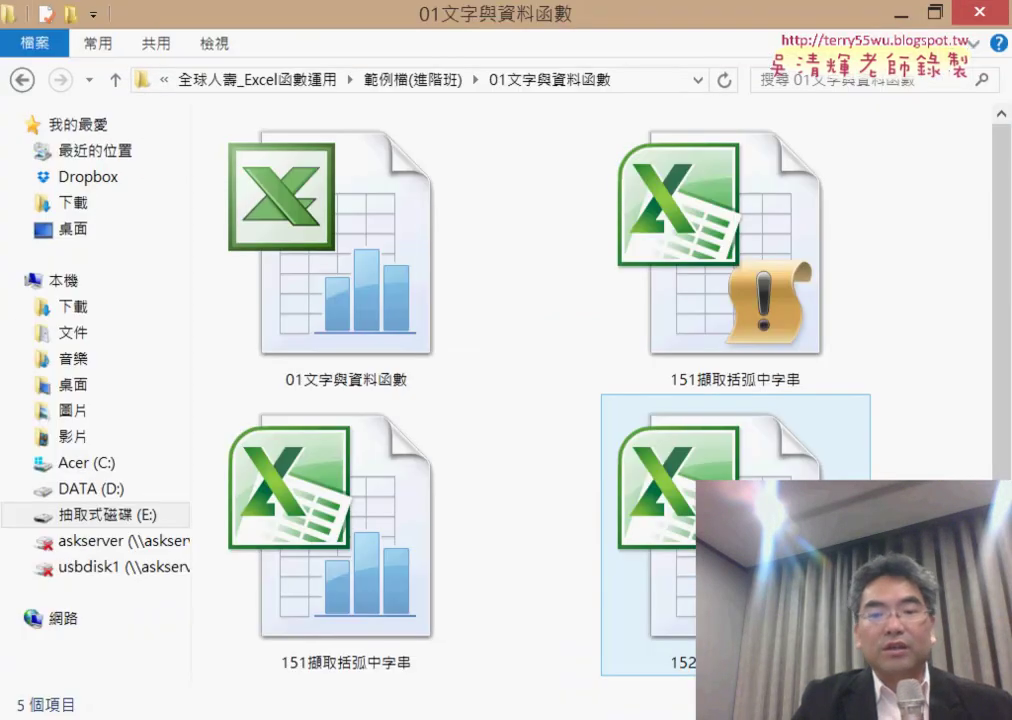
{"action": "left_click", "coordinate": [780, 500]}
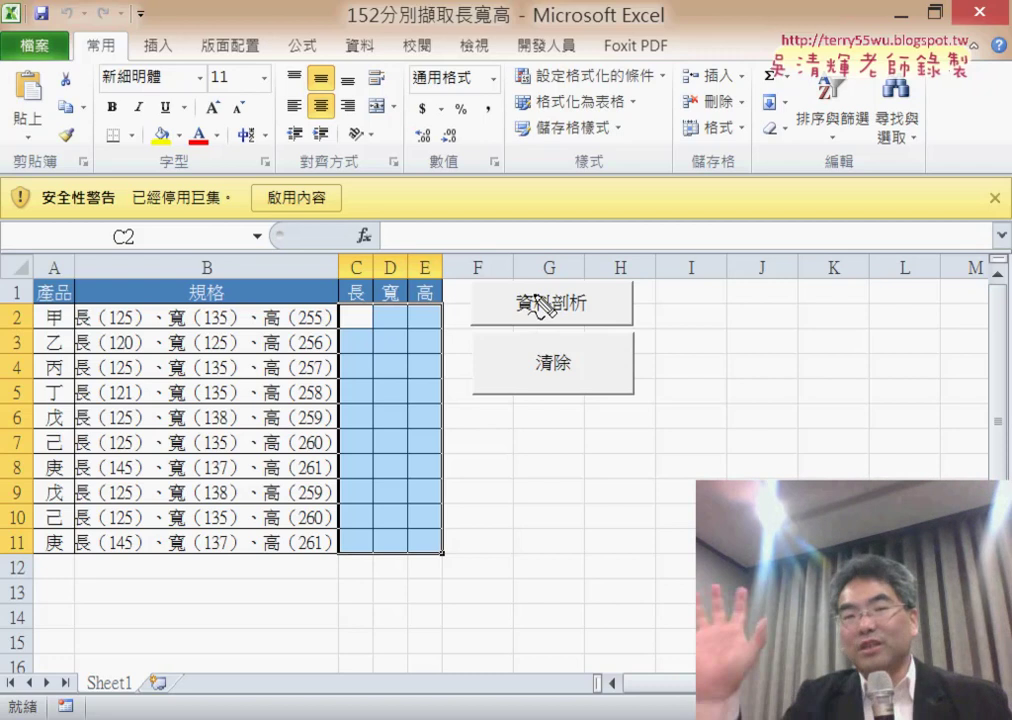
{"action": "mouse_move", "coordinate": [345, 212]}
{"action": "left_mouse_down"}
{"action": "mouse_move", "coordinate": [263, 213]}
{"action": "mouse_move", "coordinate": [342, 228]}
{"action": "left_mouse_up"}
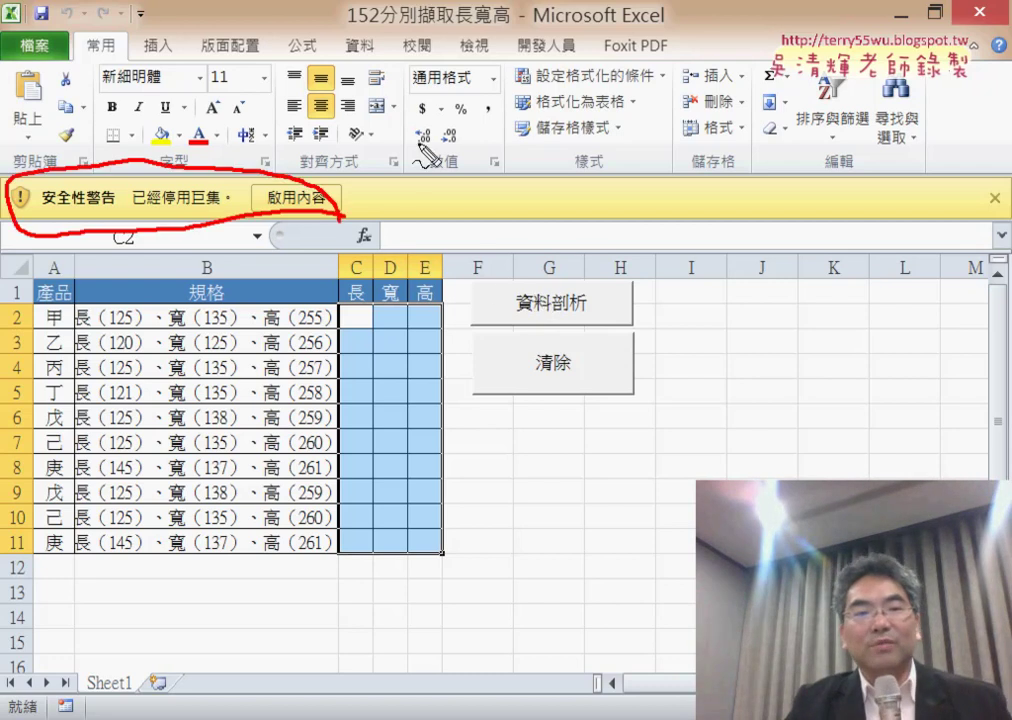
{"action": "mouse_move", "coordinate": [418, 142]}
{"action": "left_mouse_down"}
{"action": "mouse_move", "coordinate": [322, 192]}
{"action": "mouse_move", "coordinate": [342, 200]}
{"action": "left_mouse_up"}
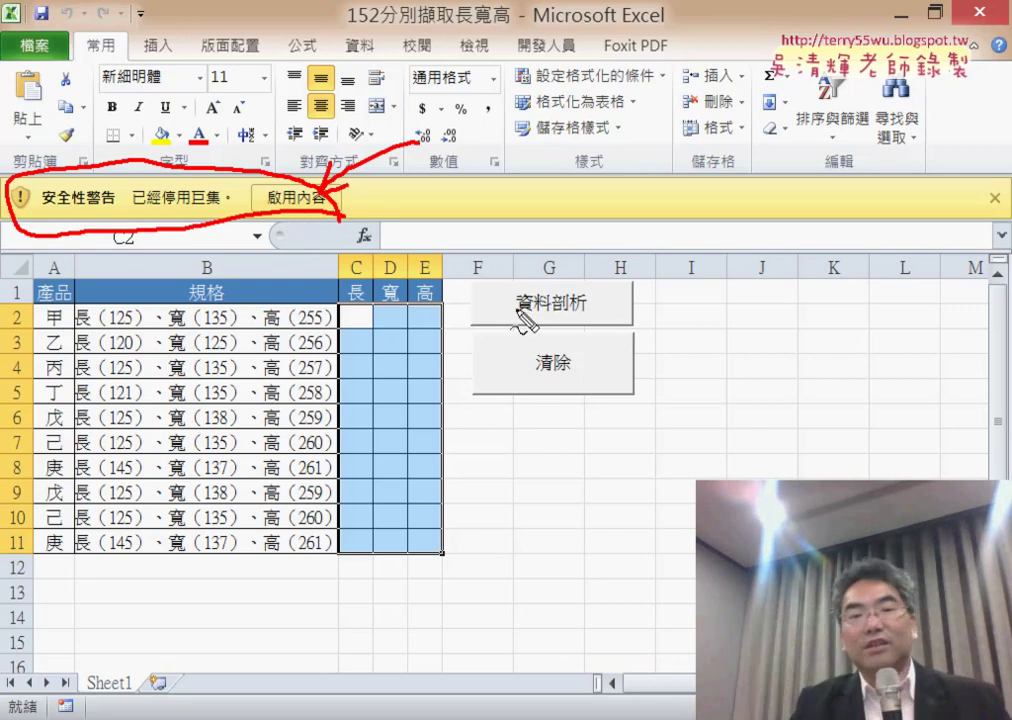
{"action": "left_click_drag", "start_coordinate": [508, 320], "coordinate": [580, 321]}
{"action": "left_click_drag", "start_coordinate": [524, 381], "coordinate": [572, 380]}
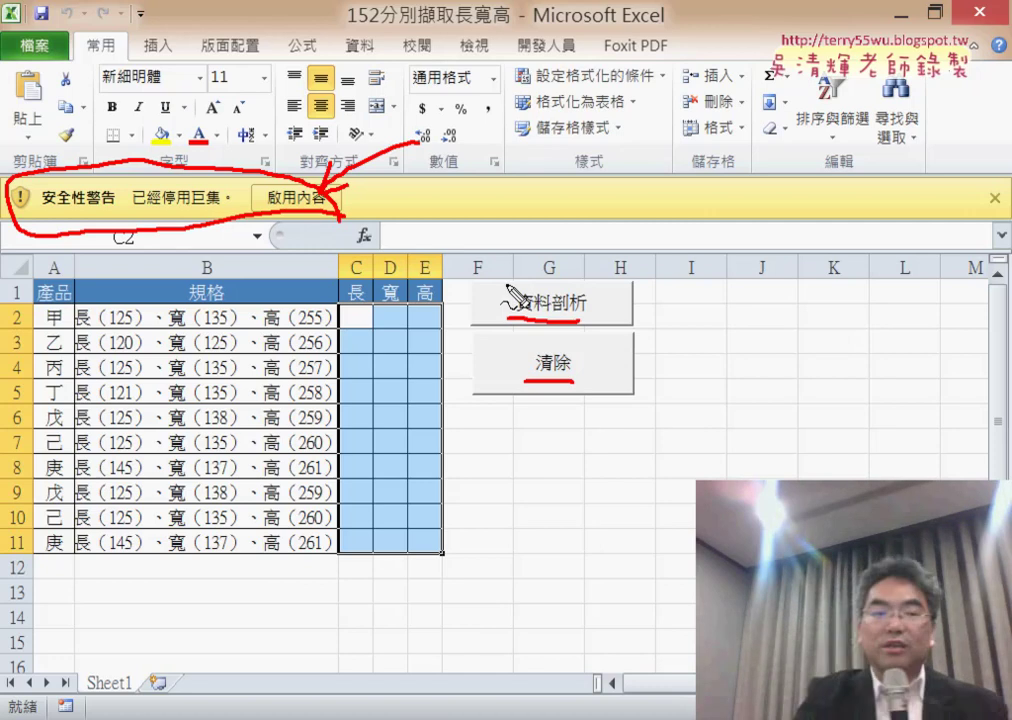
{"action": "key", "text": "Escape"}
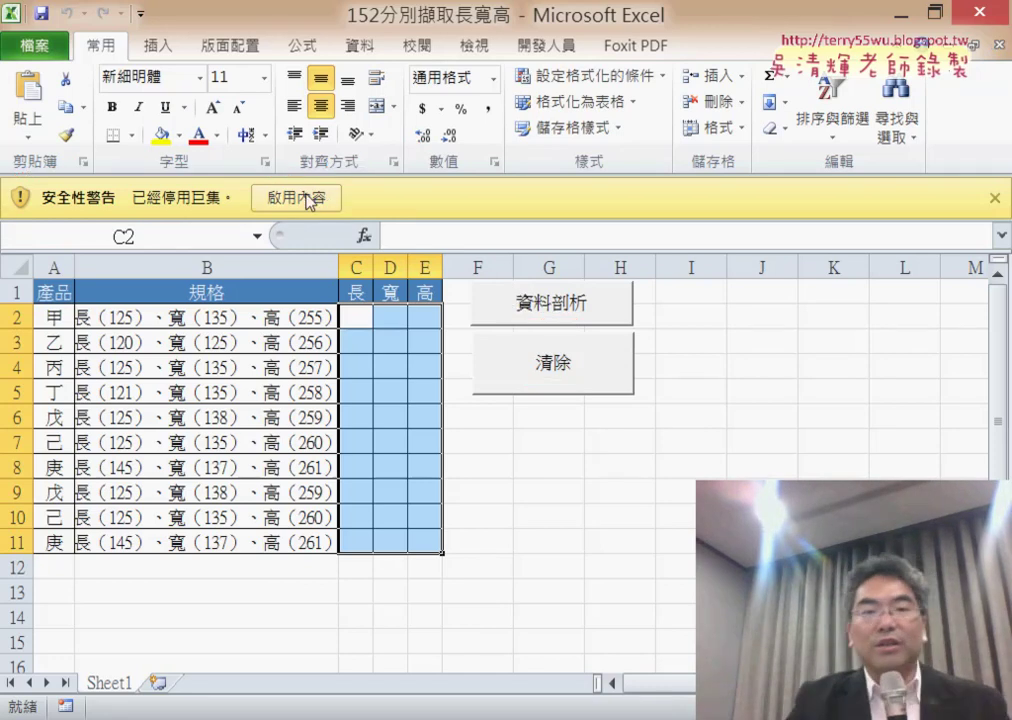
Enable content, run the 資料剖析 macro with 確定, then clear the 長, 寬, 高 values
{"action": "left_click", "coordinate": [309, 199]}
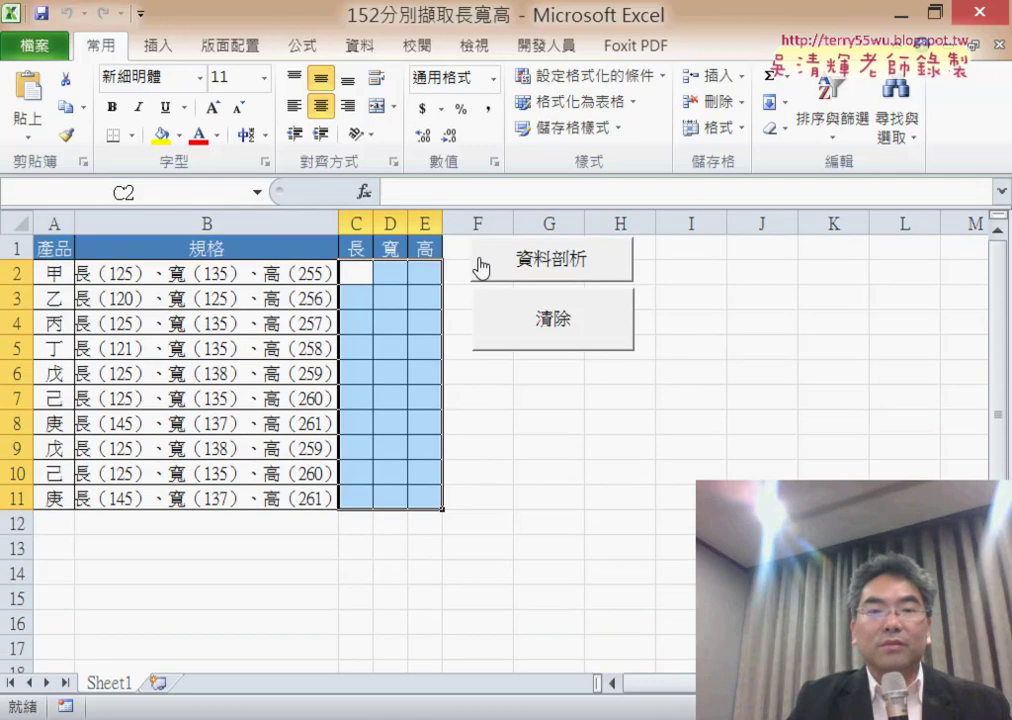
{"action": "left_click", "coordinate": [537, 275]}
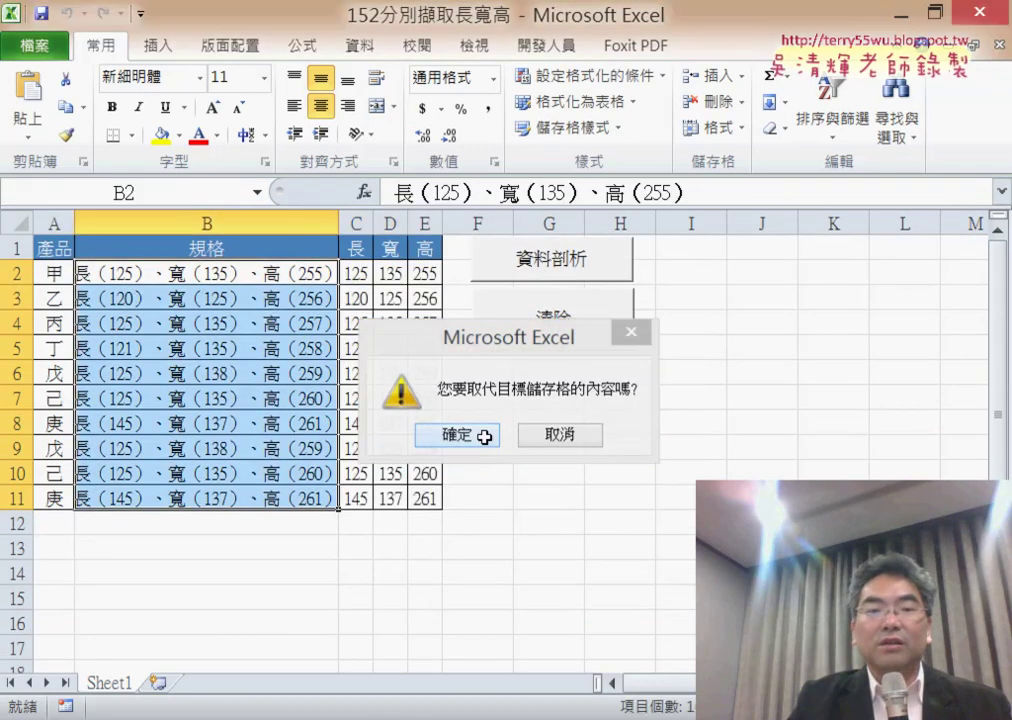
{"action": "left_click", "coordinate": [484, 436]}
{"action": "left_click", "coordinate": [555, 344]}
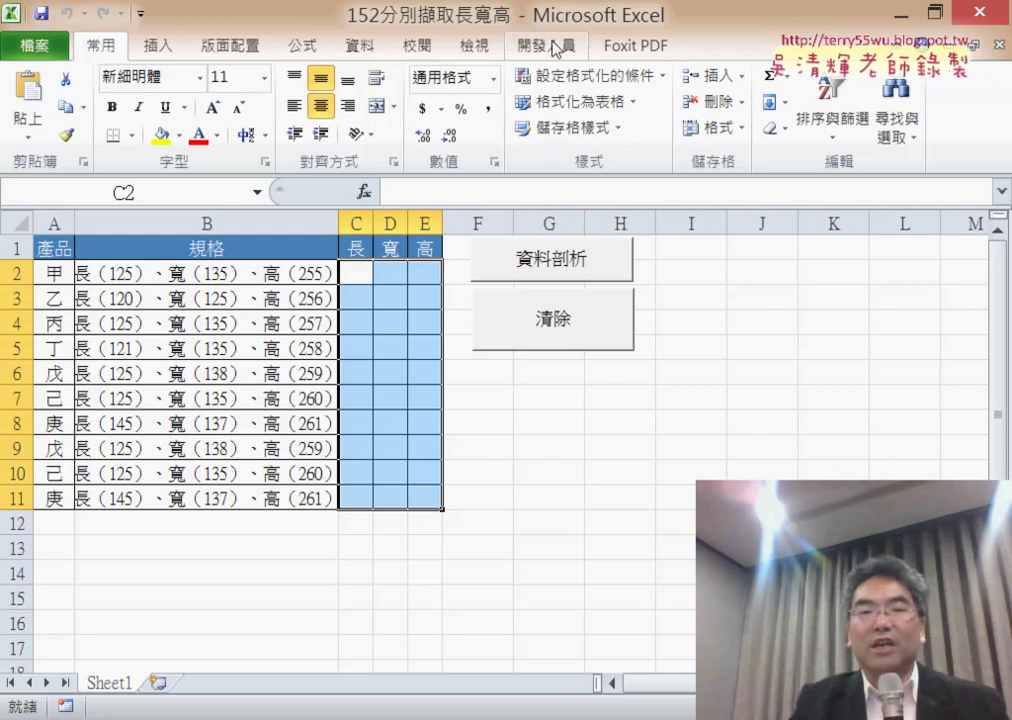
Set 開發人員 > 巨集安全性 to 停用所有巨集 (事先通知)
{"action": "left_click", "coordinate": [556, 48]}
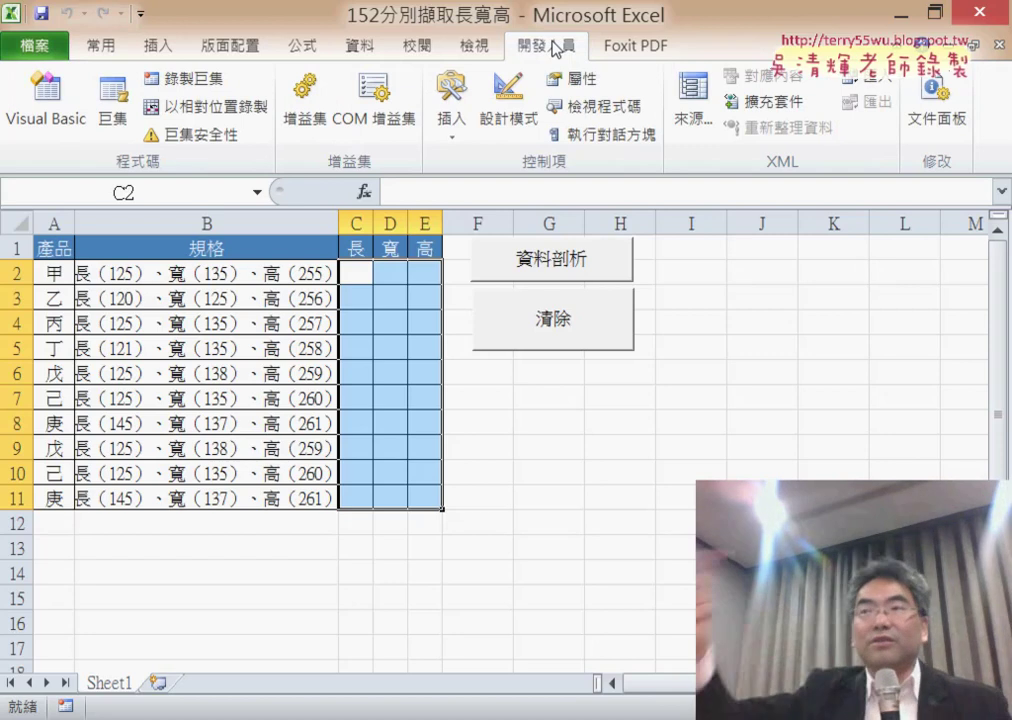
{"action": "left_click", "coordinate": [212, 145]}
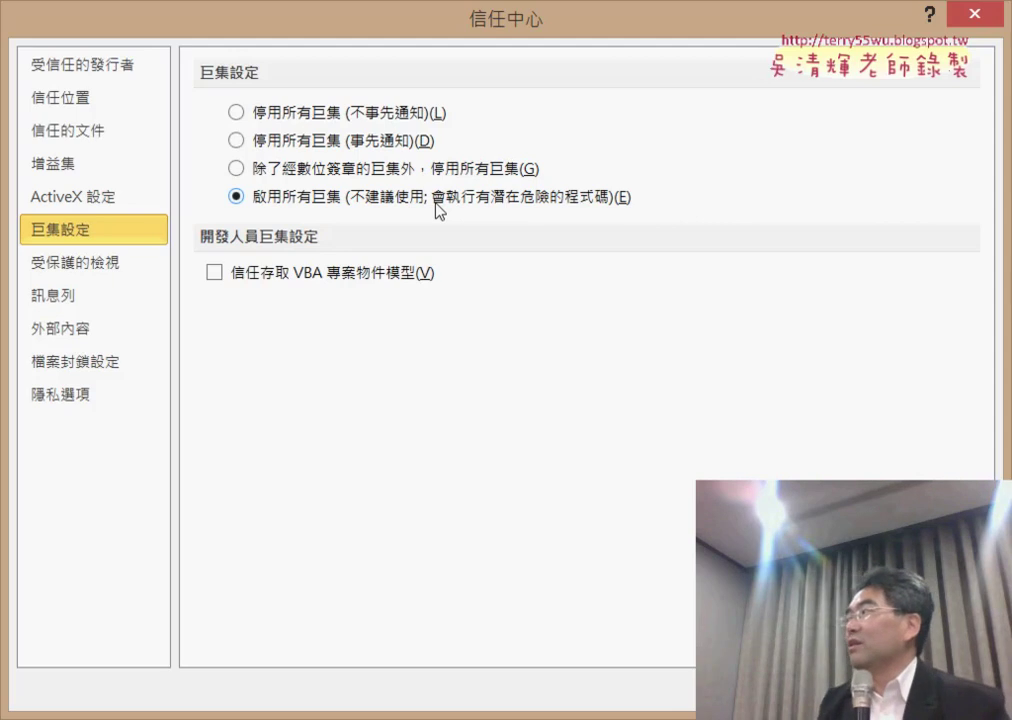
{"action": "left_click", "coordinate": [344, 152]}
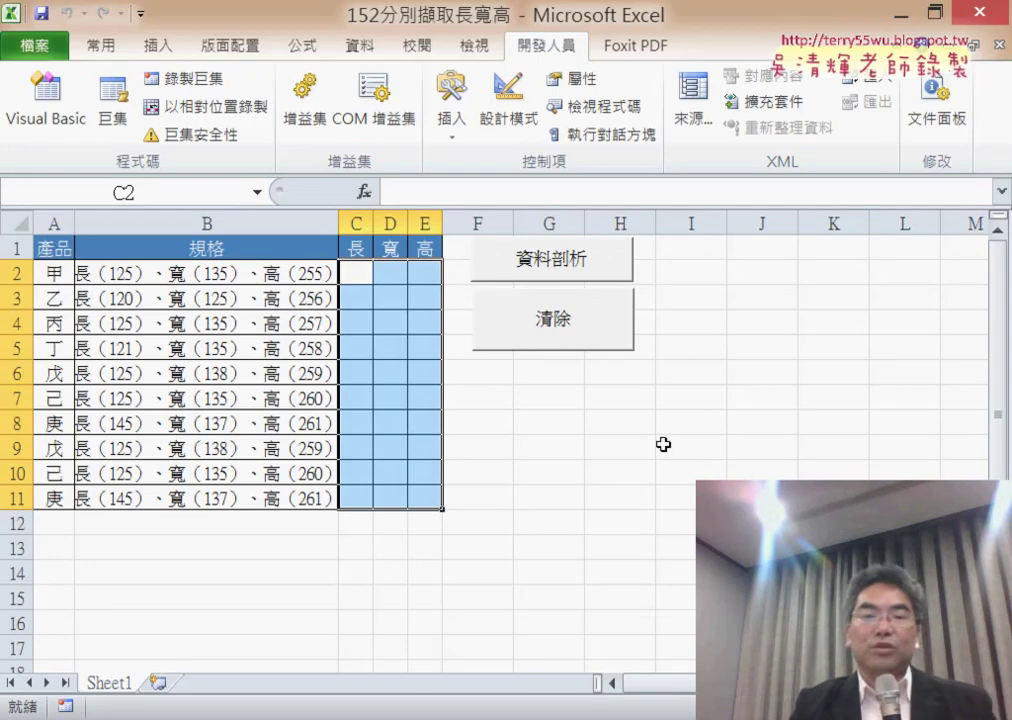
Save and close the workbook, then open the 02邏輯函數 workbook from its folder
{"action": "left_click", "coordinate": [980, 17]}
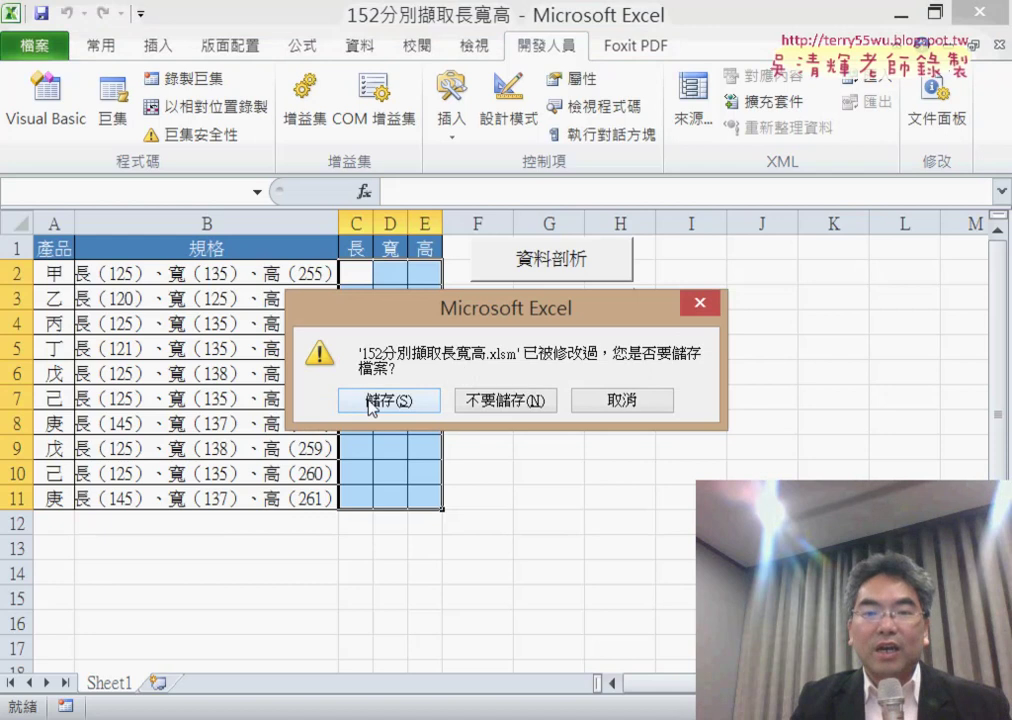
{"action": "left_click", "coordinate": [430, 397]}
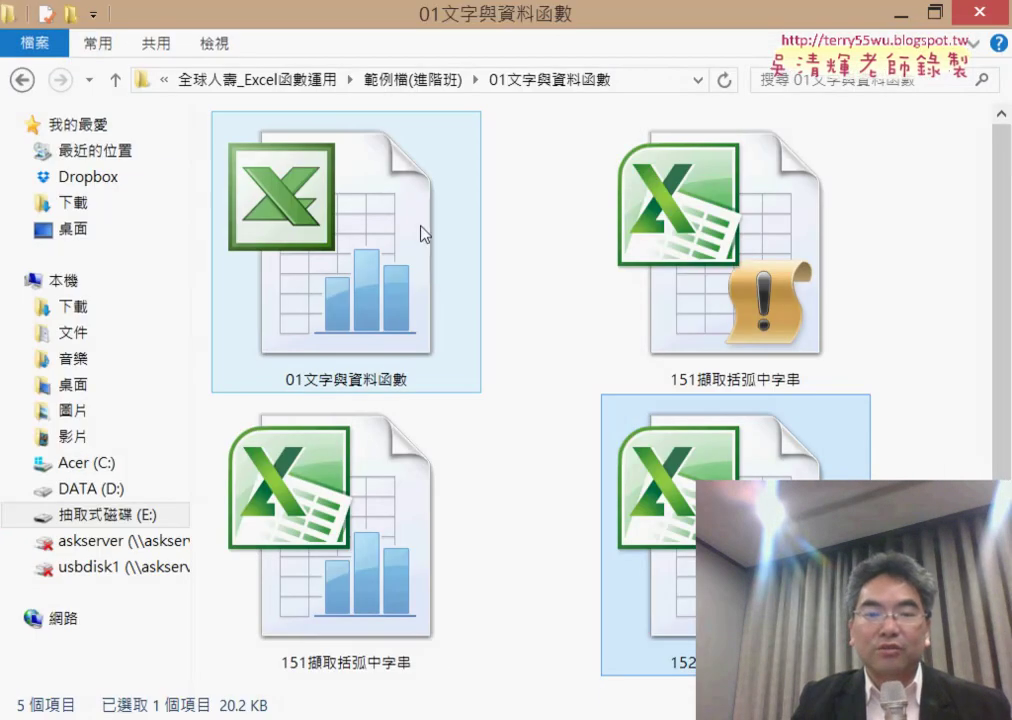
{"action": "left_click", "coordinate": [22, 80]}
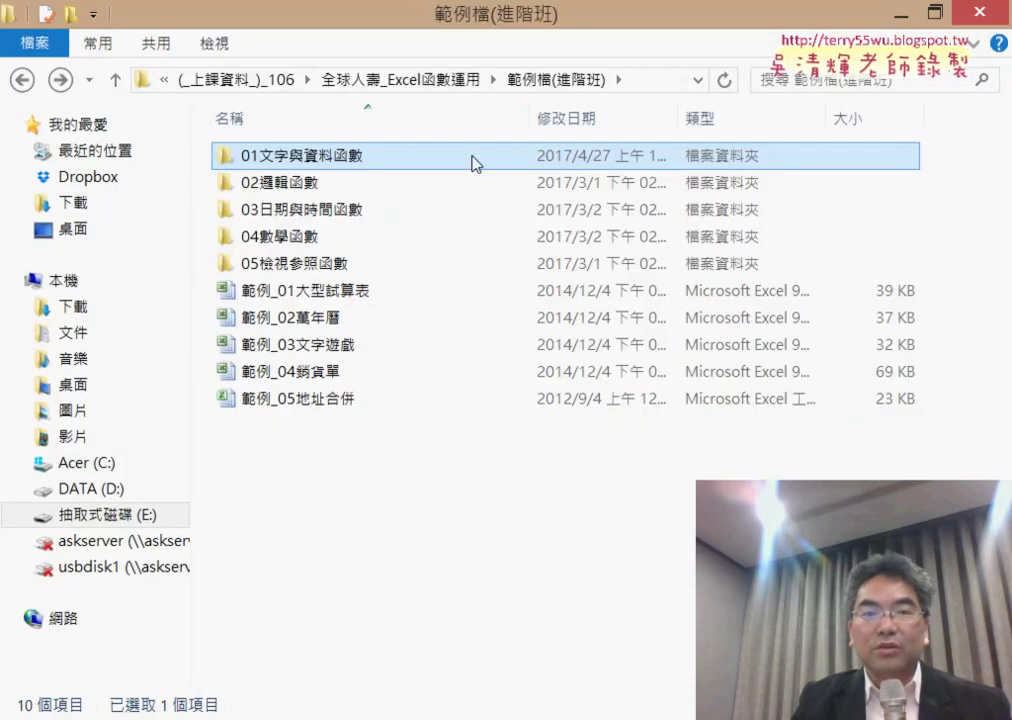
{"action": "double_click", "coordinate": [310, 183]}
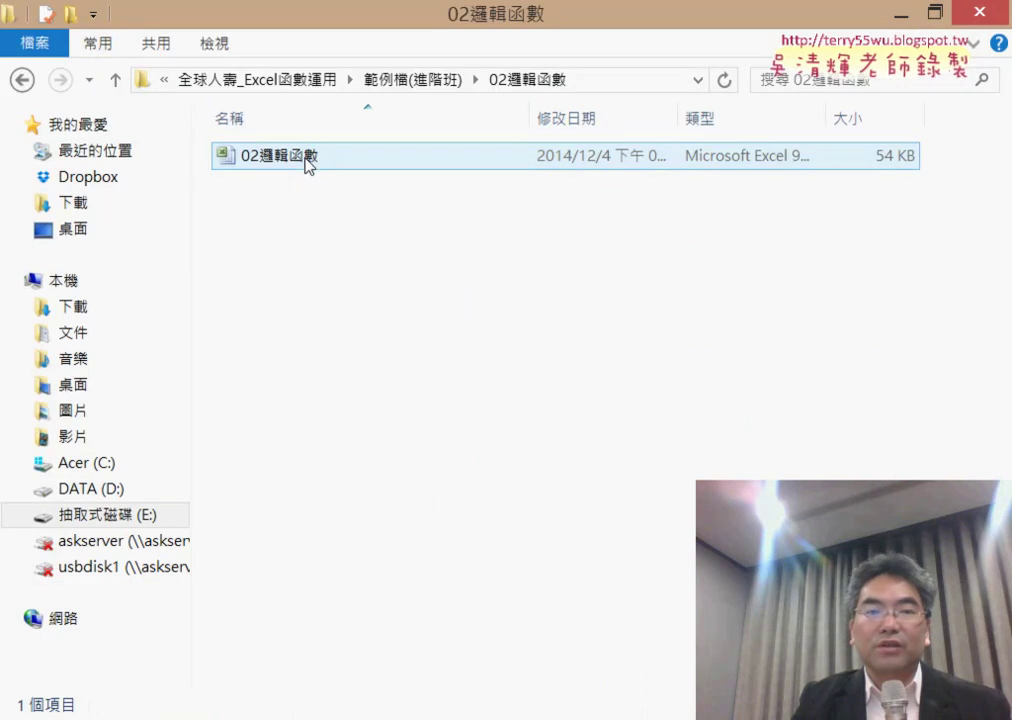
{"action": "double_click", "coordinate": [307, 162]}
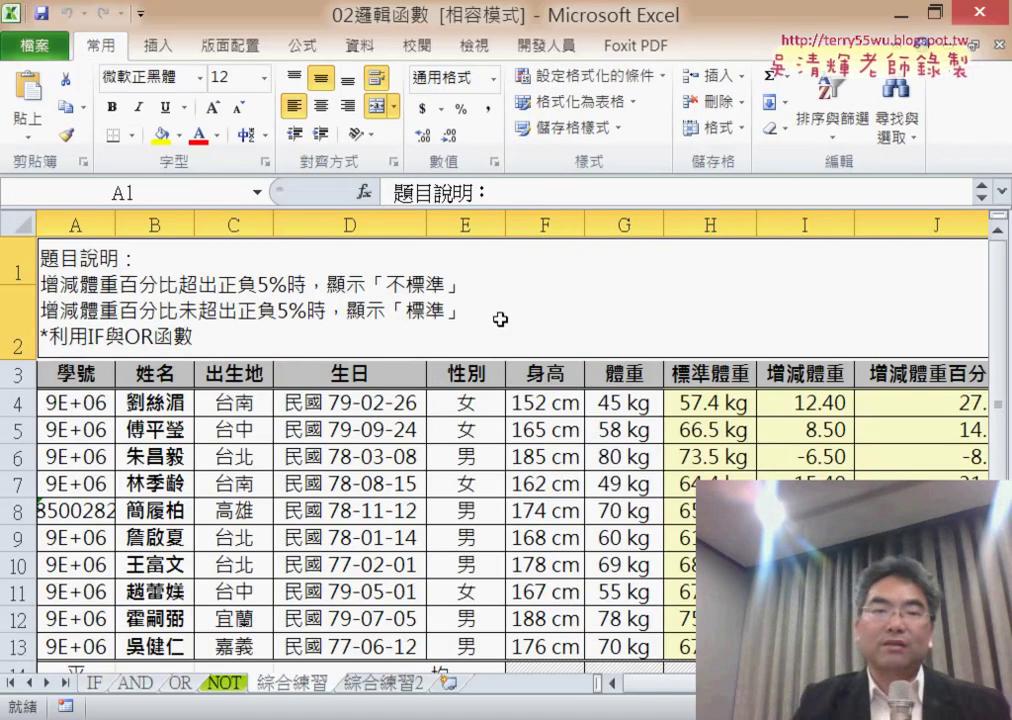
Go to the IF sheet and inspect F2 and E2's =AVERAGE(B2:D2) formula
{"action": "left_click", "coordinate": [95, 683]}
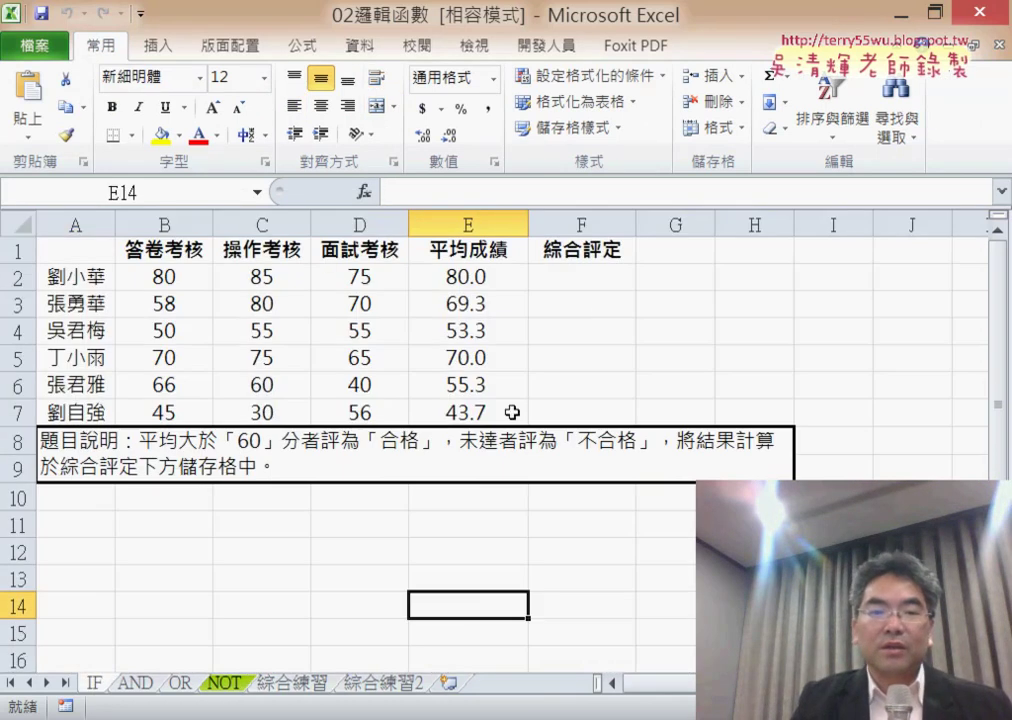
{"action": "left_click", "coordinate": [604, 276]}
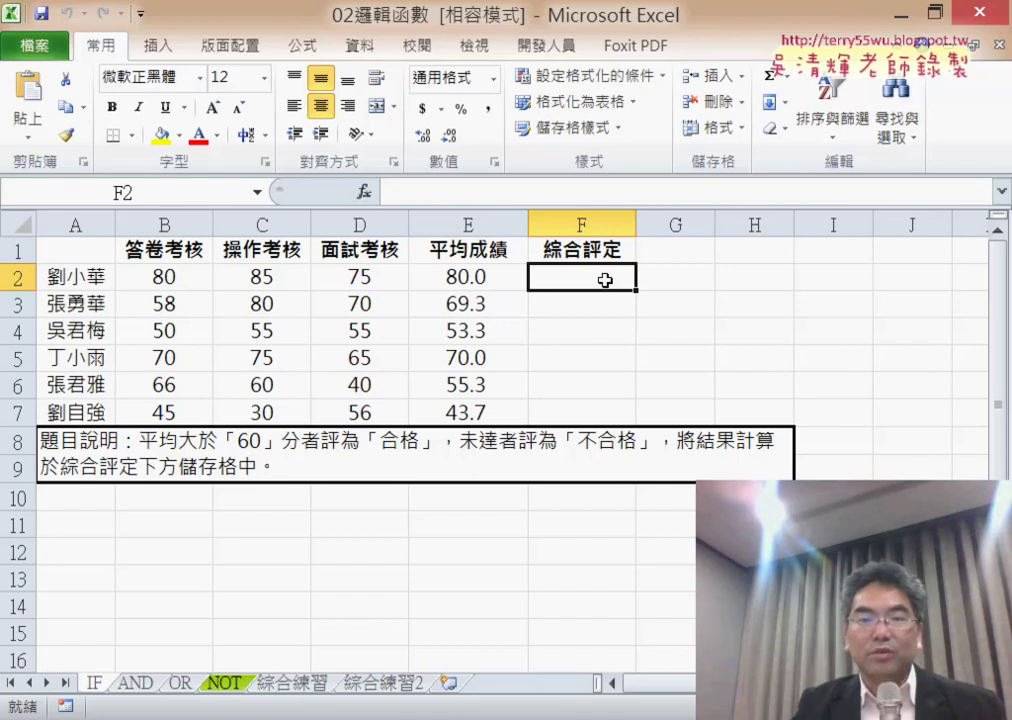
{"action": "left_click", "coordinate": [504, 276]}
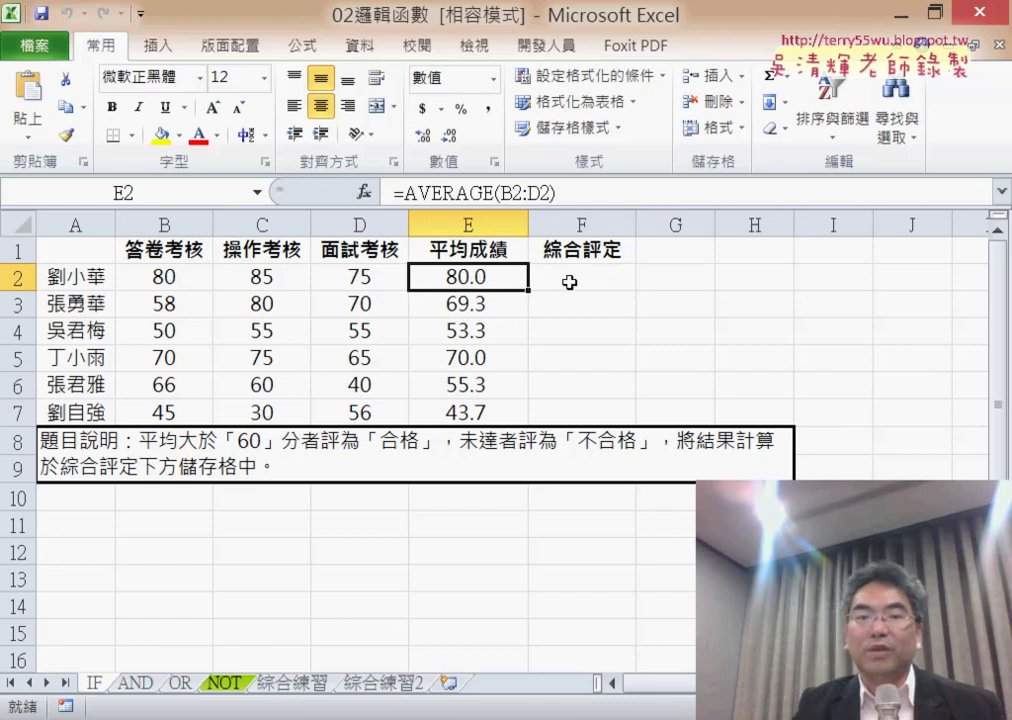
{"action": "left_click", "coordinate": [578, 280]}
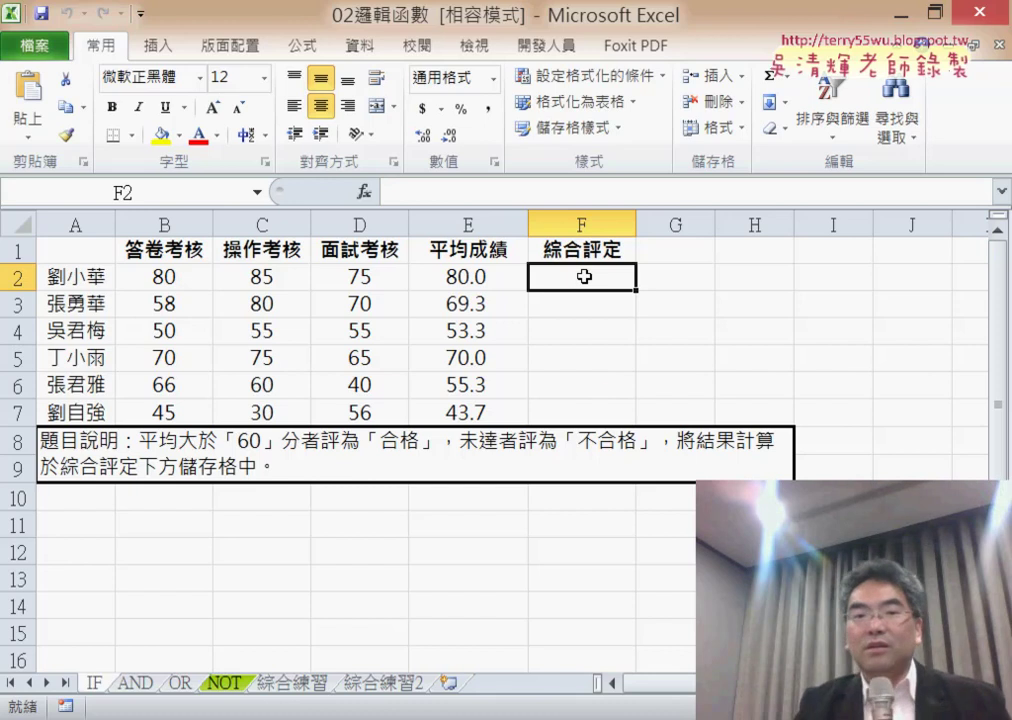
{"action": "mouse_move", "coordinate": [584, 276]}
{"action": "left_mouse_down"}
{"action": "mouse_move", "coordinate": [592, 409]}
{"action": "mouse_move", "coordinate": [611, 270]}
{"action": "left_mouse_up"}
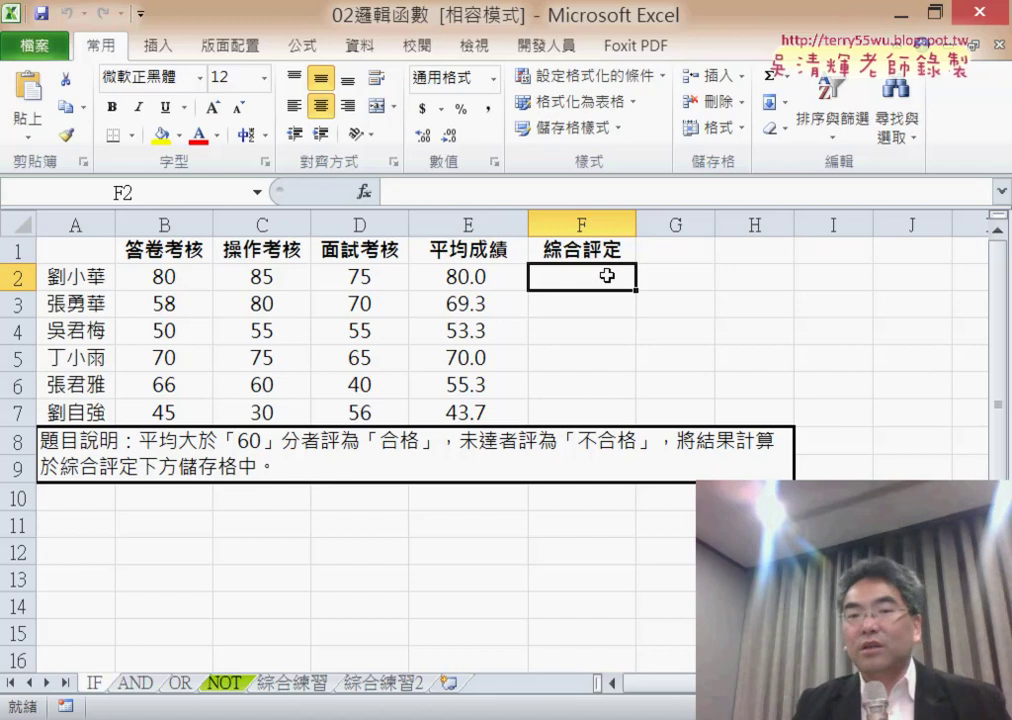
{"action": "left_click_drag", "start_coordinate": [603, 274], "coordinate": [599, 403]}
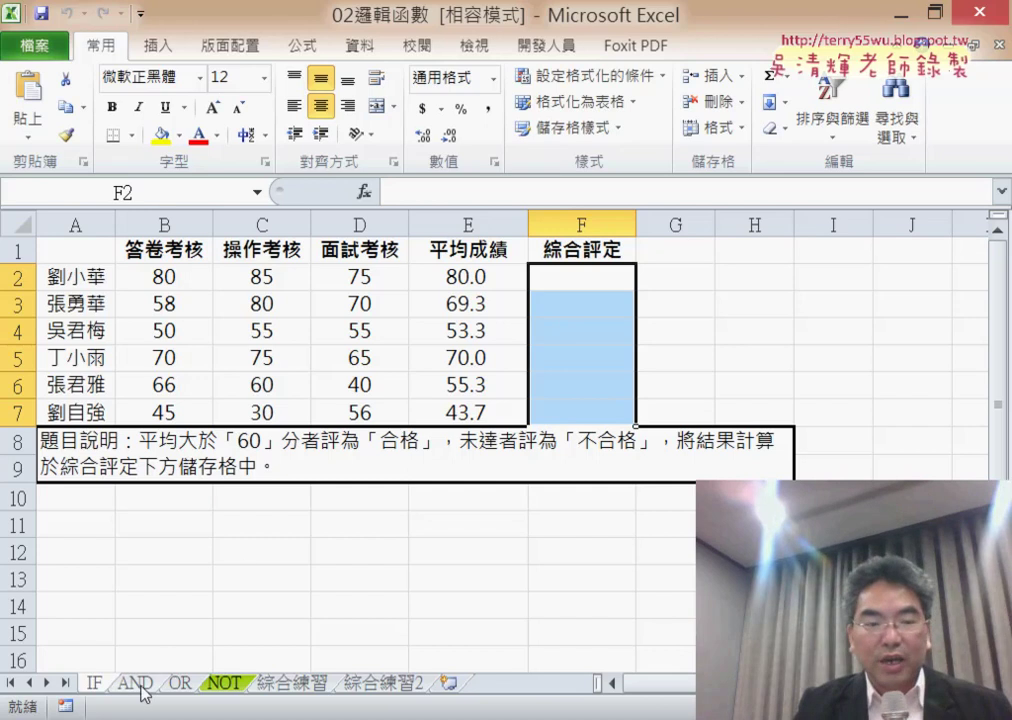
{"action": "left_click", "coordinate": [313, 686]}
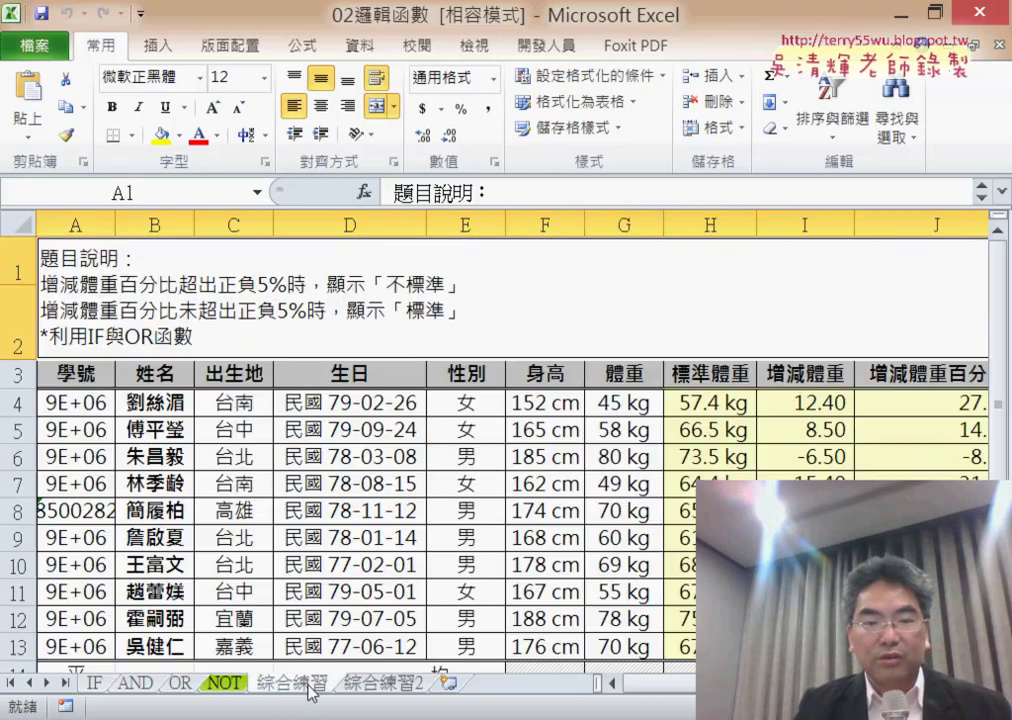
{"action": "left_click", "coordinate": [386, 684]}
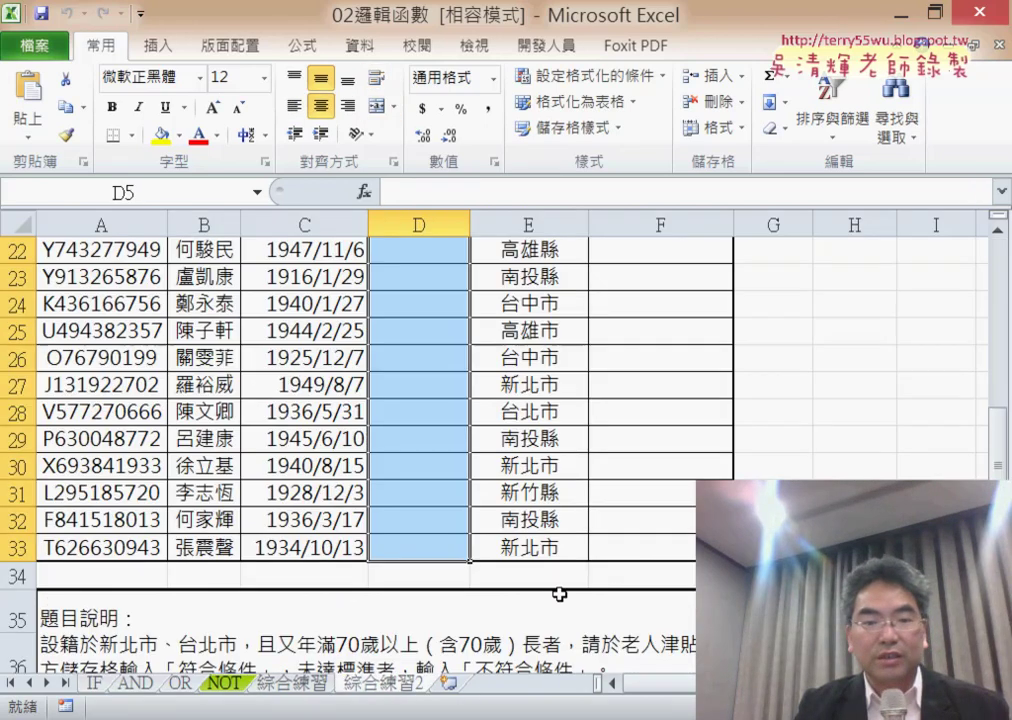
{"action": "scroll", "coordinate": [559, 594], "scroll_direction": "up", "scroll_amount": 7}
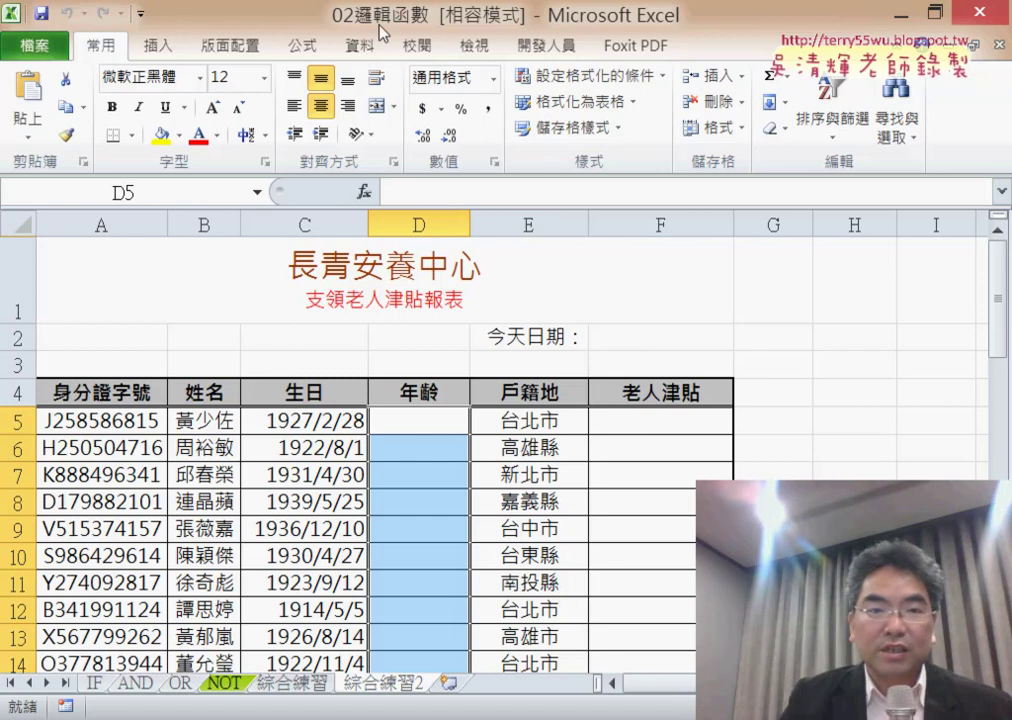
{"action": "left_click", "coordinate": [95, 684]}
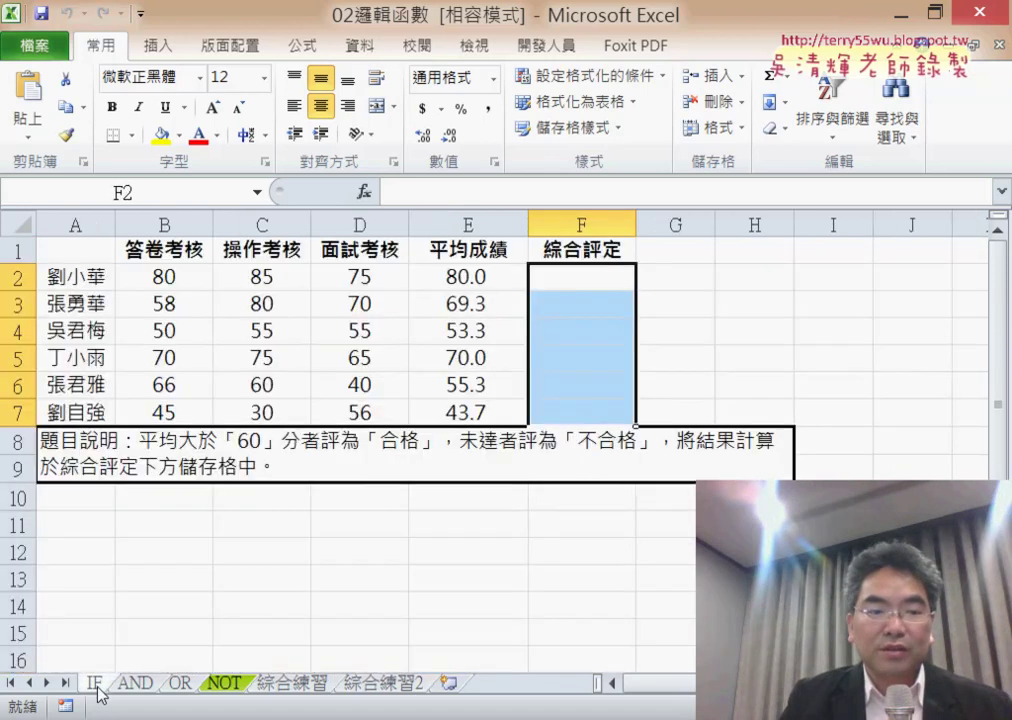